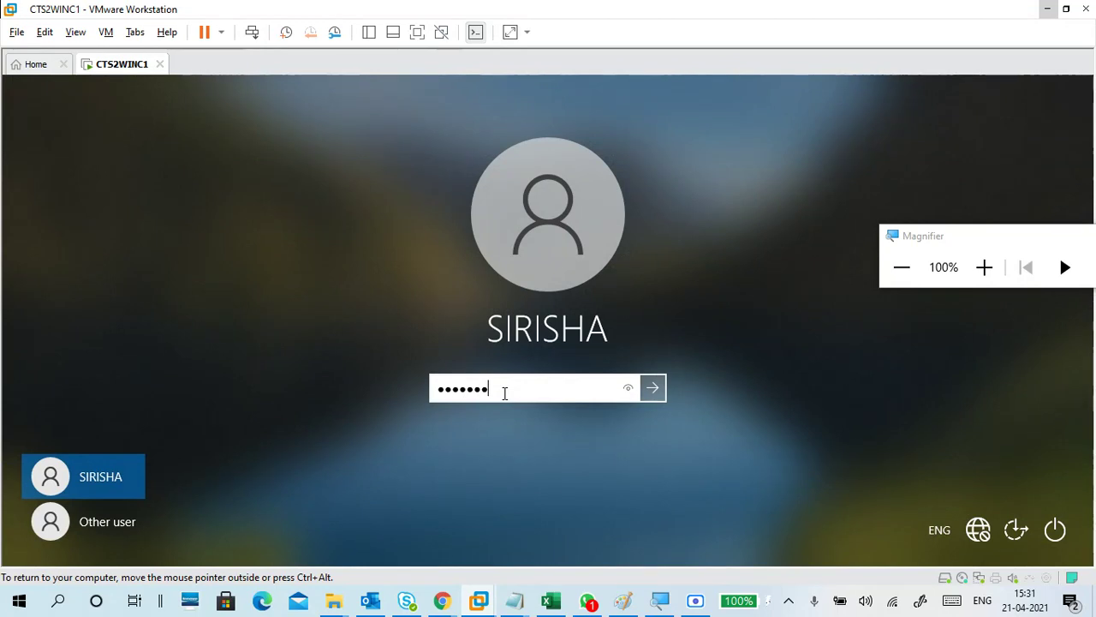
# Step: Sign in to the CTS2WINC1 Windows 10 VM with the account password
pyautogui.write('•')
pyautogui.press('Return')
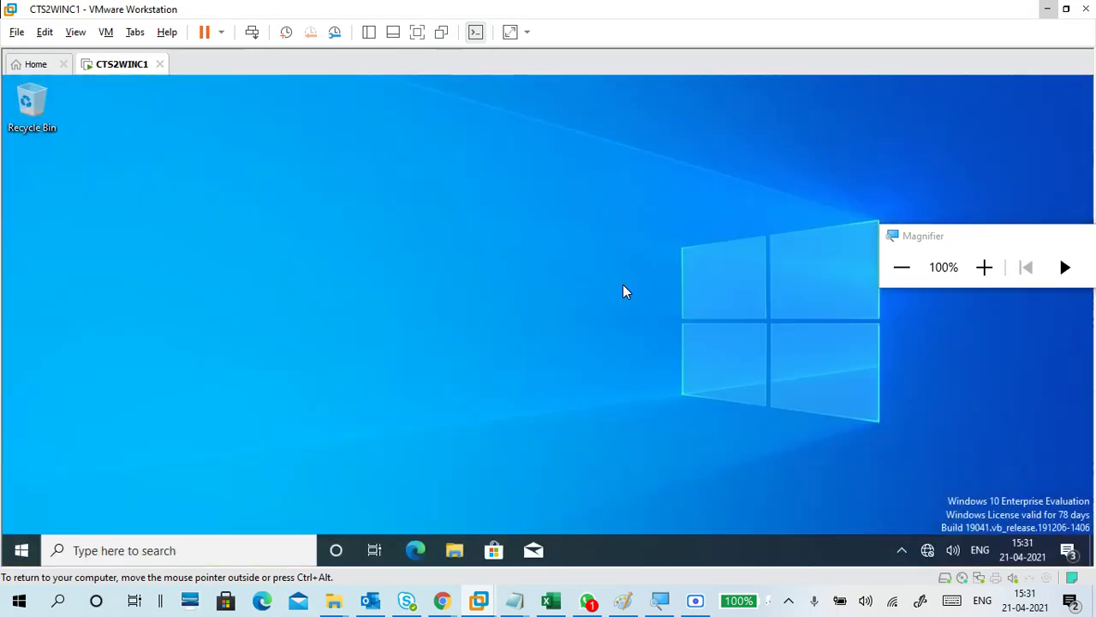
# Step: Bring up the Kerberos diagram and circle TGT and ST in red, writing 10 beside ST
pyautogui.click(1048, 8)
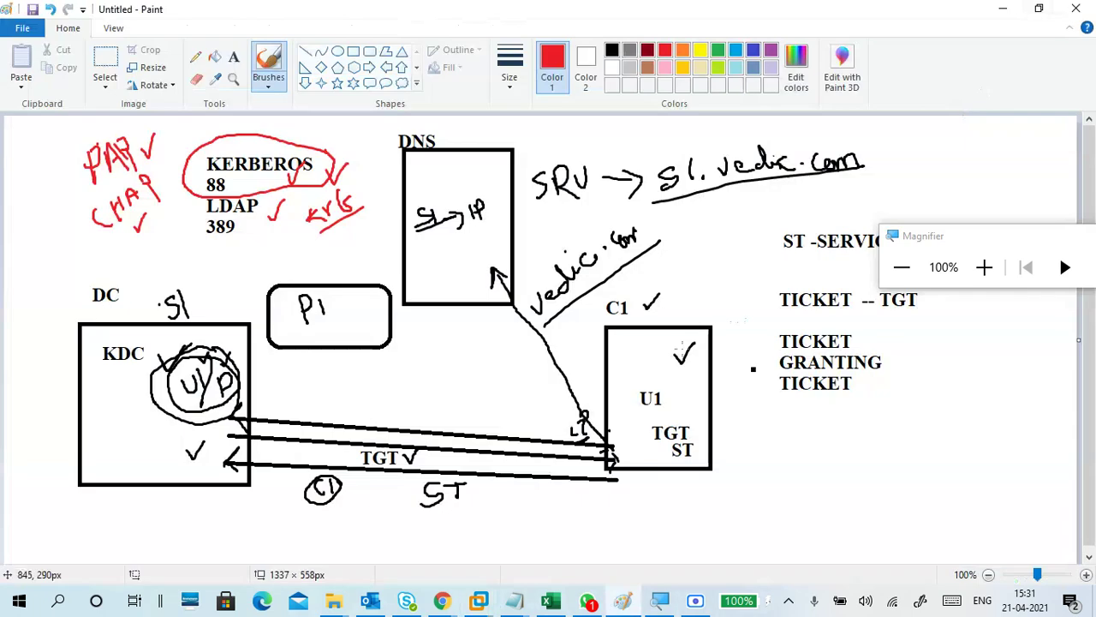
pyautogui.moveTo(685, 416)
pyautogui.mouseDown()
pyautogui.moveTo(644, 421)
pyautogui.moveTo(652, 443)
pyautogui.moveTo(690, 442)
pyautogui.moveTo(682, 412)
pyautogui.mouseUp()
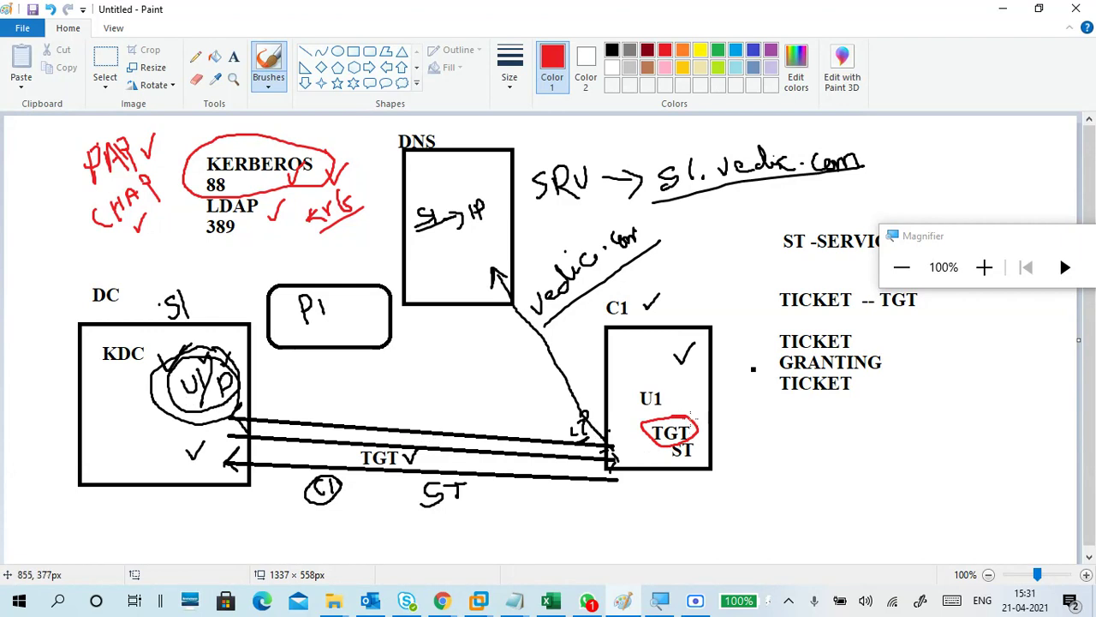
pyautogui.moveTo(694, 438)
pyautogui.mouseDown()
pyautogui.moveTo(661, 449)
pyautogui.moveTo(670, 461)
pyautogui.moveTo(700, 434)
pyautogui.moveTo(705, 403)
pyautogui.mouseUp()
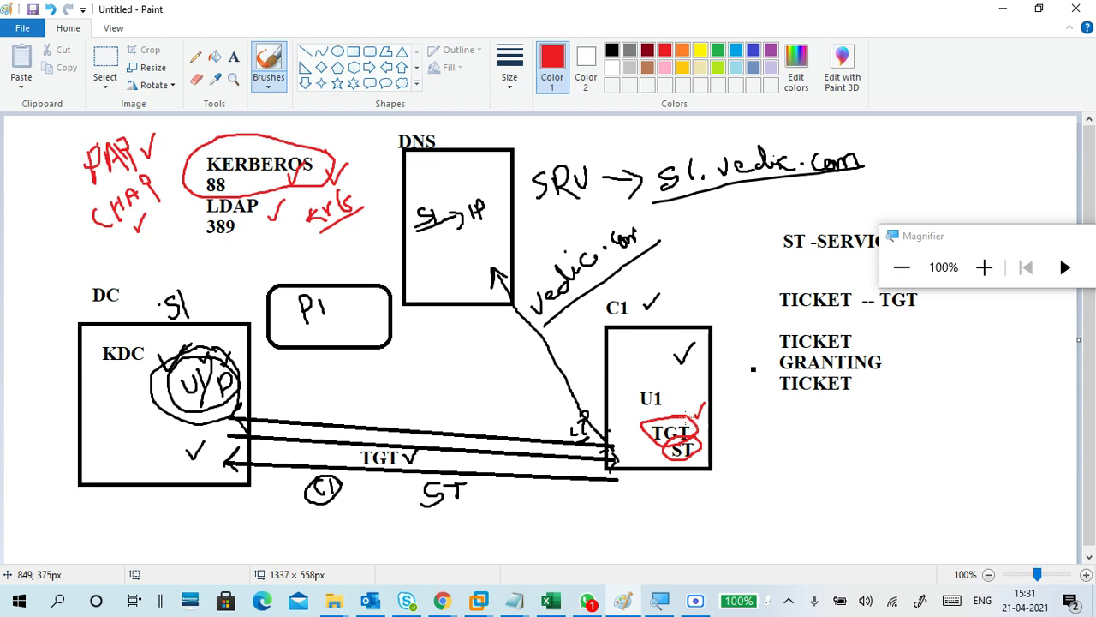
pyautogui.moveTo(692, 420); pyautogui.dragTo(710, 415)
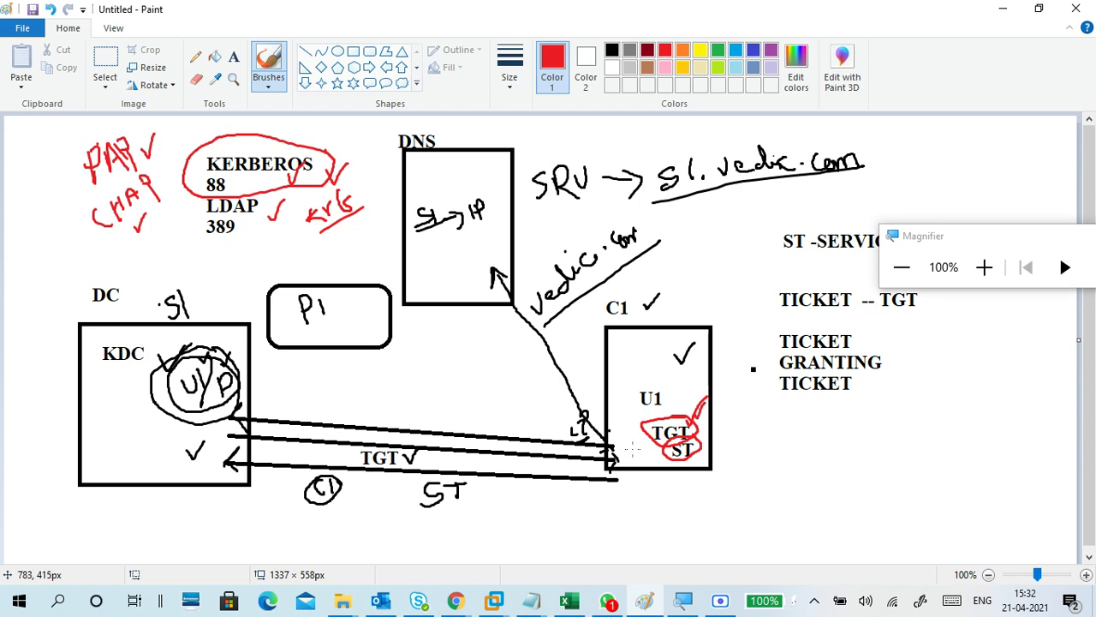
pyautogui.moveTo(648, 449)
pyautogui.mouseDown()
pyautogui.moveTo(666, 445)
pyautogui.moveTo(689, 467)
pyautogui.mouseUp()
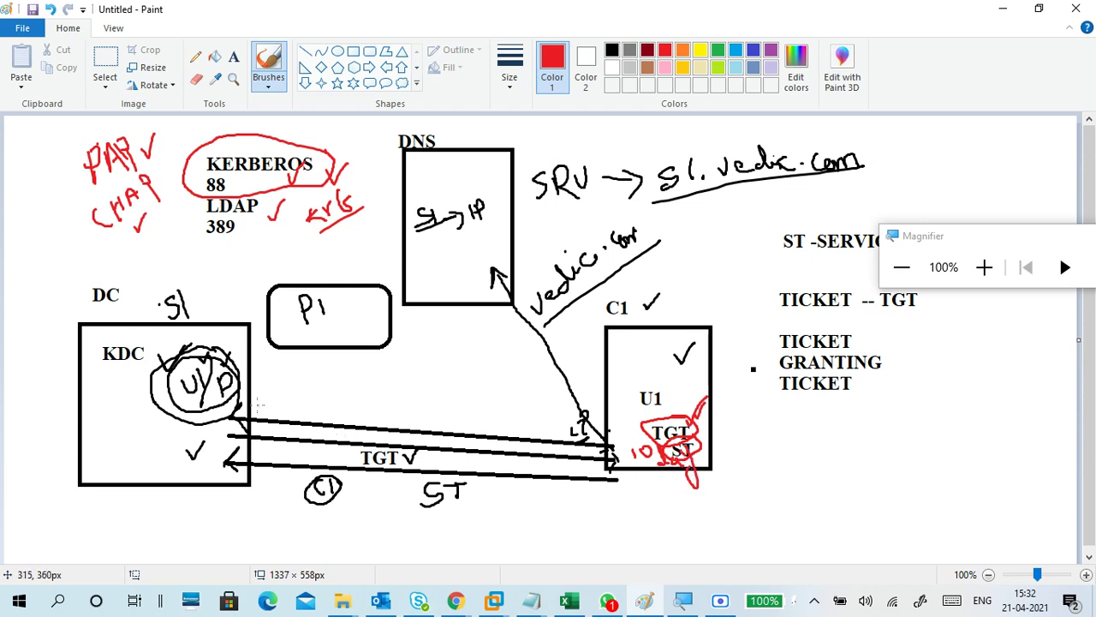
pyautogui.moveTo(666, 366); pyautogui.dragTo(679, 373)
# Step: Add red ticks and an X over the KDC box, then undo every red mark
pyautogui.moveTo(348, 451); pyautogui.dragTo(361, 442)
pyautogui.moveTo(398, 490); pyautogui.dragTo(414, 487)
pyautogui.moveTo(281, 394); pyautogui.dragTo(144, 472)
pyautogui.moveTo(118, 340); pyautogui.dragTo(247, 504)
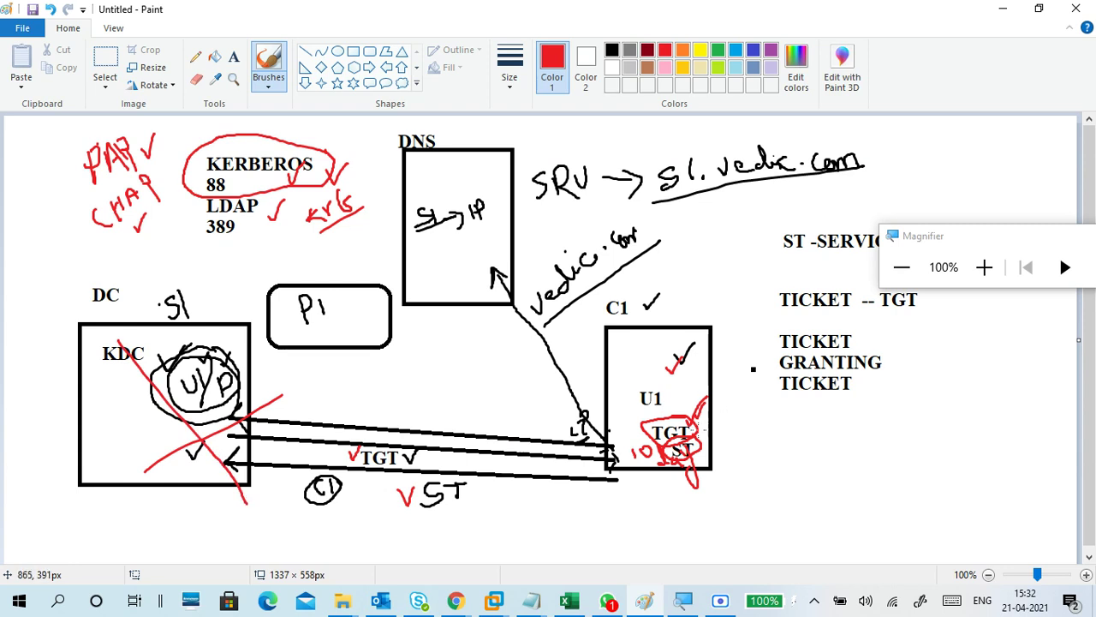
pyautogui.moveTo(701, 416); pyautogui.dragTo(716, 462)
pyautogui.hotkey('ctrl', 'z')
pyautogui.hotkey('ctrl', 'z')
pyautogui.hotkey('ctrl', 'z')
pyautogui.hotkey('ctrl', 'z')
pyautogui.hotkey('ctrl', 'z')
pyautogui.hotkey('ctrl', 'z')
pyautogui.hotkey('ctrl', 'z')
pyautogui.hotkey('ctrl', 'z')
pyautogui.hotkey('ctrl', 'z')
pyautogui.hotkey('ctrl', 'z')
pyautogui.hotkey('ctrl', 'z')
pyautogui.hotkey('ctrl', 'z')
pyautogui.hotkey('ctrl', 'z')
pyautogui.hotkey('ctrl', 'z')
pyautogui.hotkey('ctrl', 'z')
pyautogui.hotkey('ctrl', 'z')
pyautogui.hotkey('ctrl', 'z')
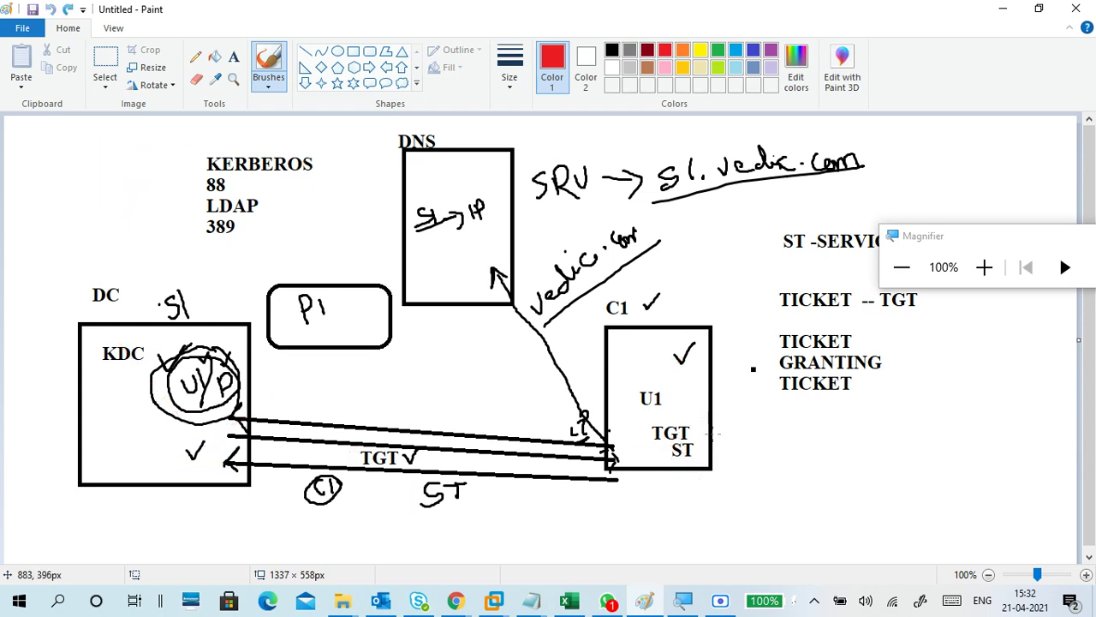
# Step: Start a new Paint canvas without saving the old one and draw a large rectangle
pyautogui.click(22, 27)
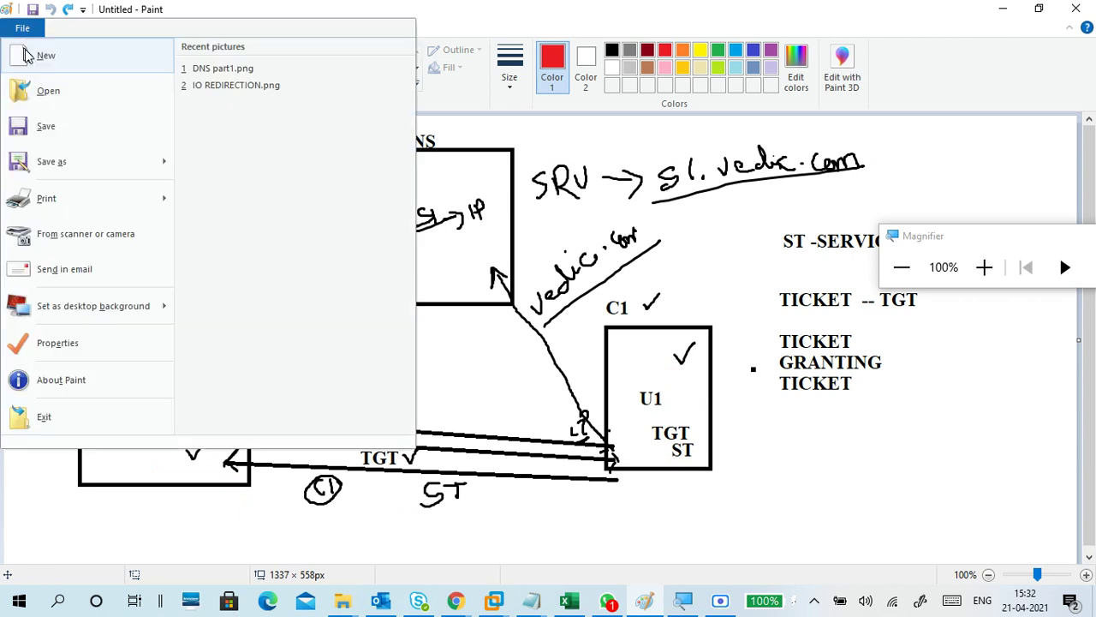
pyautogui.click(60, 56)
pyautogui.click(589, 300)
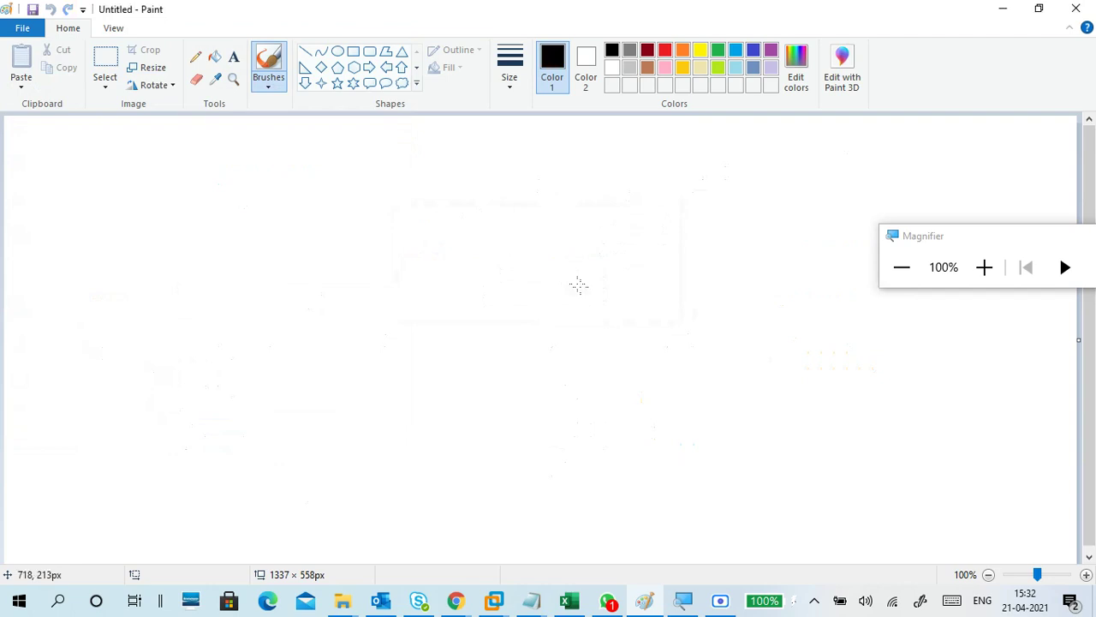
pyautogui.click(350, 56)
pyautogui.moveTo(199, 180); pyautogui.dragTo(384, 398)
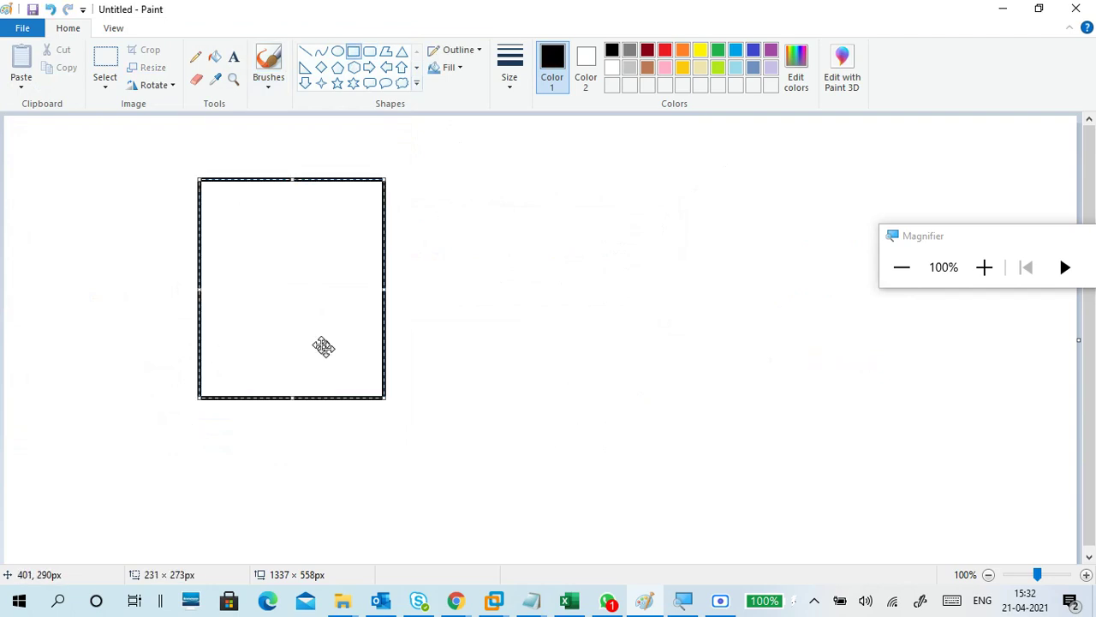
pyautogui.click(453, 239)
# Step: Write the user's name inside the rectangle
pyautogui.click(233, 57)
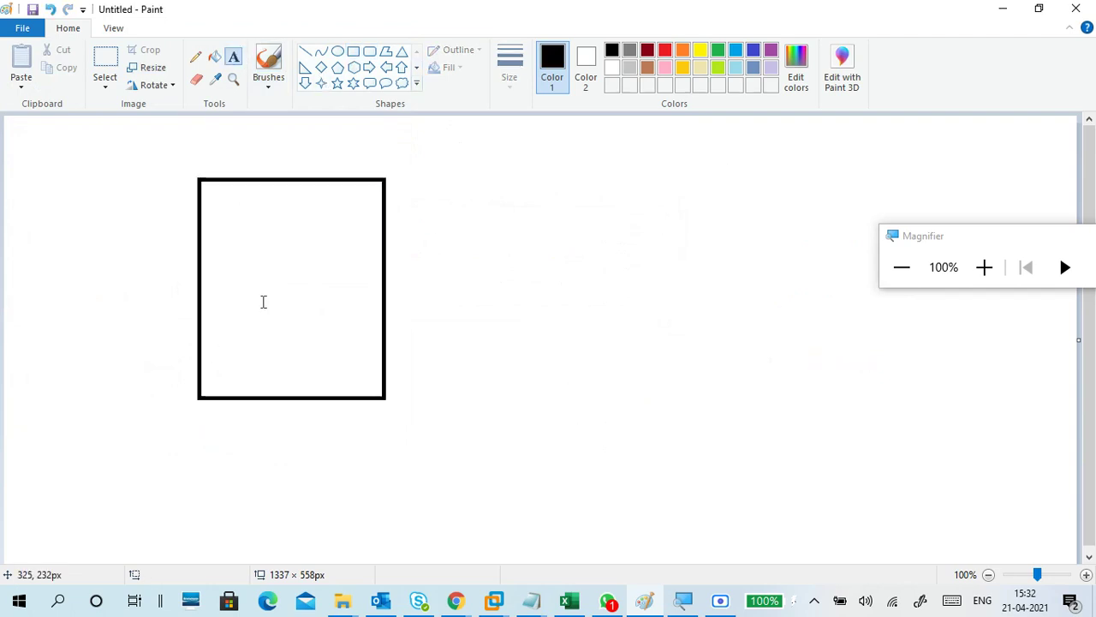
pyautogui.click(224, 242)
pyautogui.write('SIR')
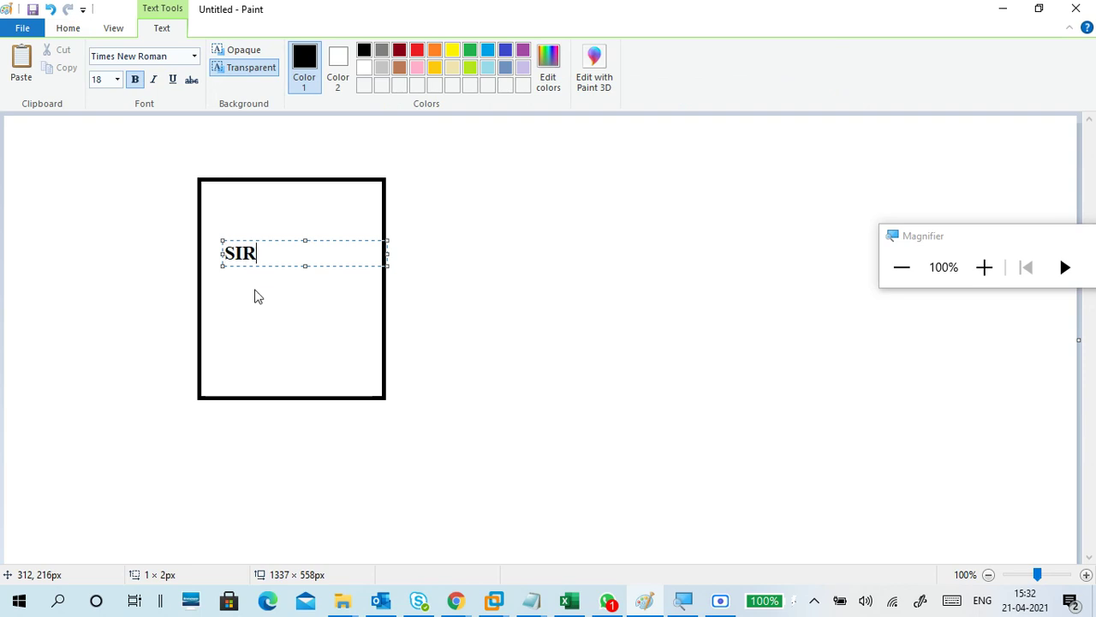
pyautogui.write('ISHA')
pyautogui.click(340, 289)
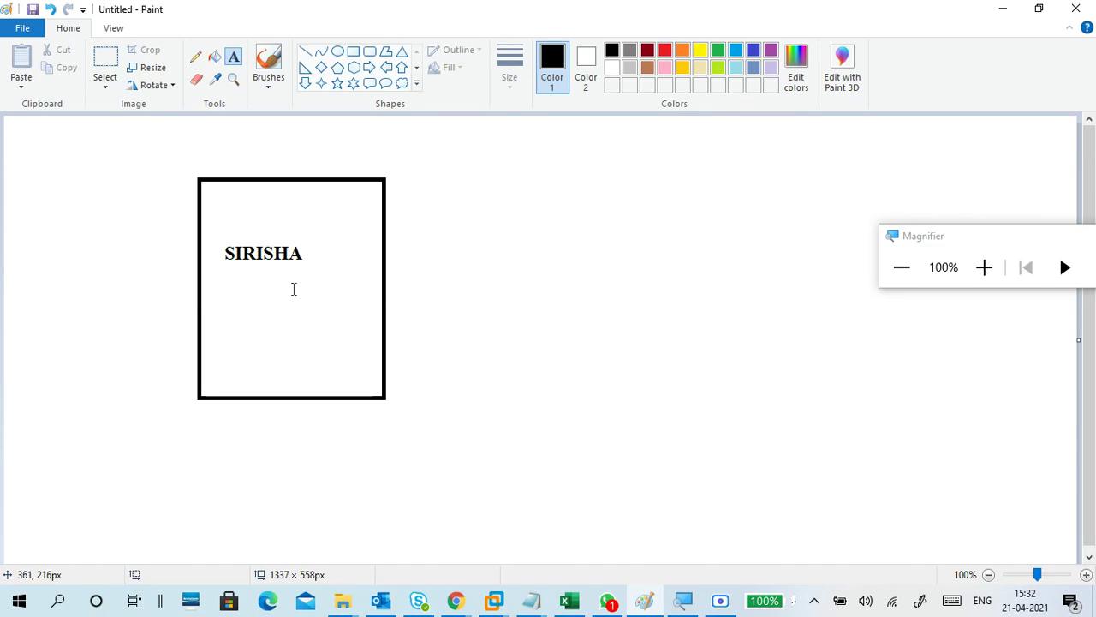
# Step: Add TGT and ST on two lines lower in the rectangle
pyautogui.click(258, 292)
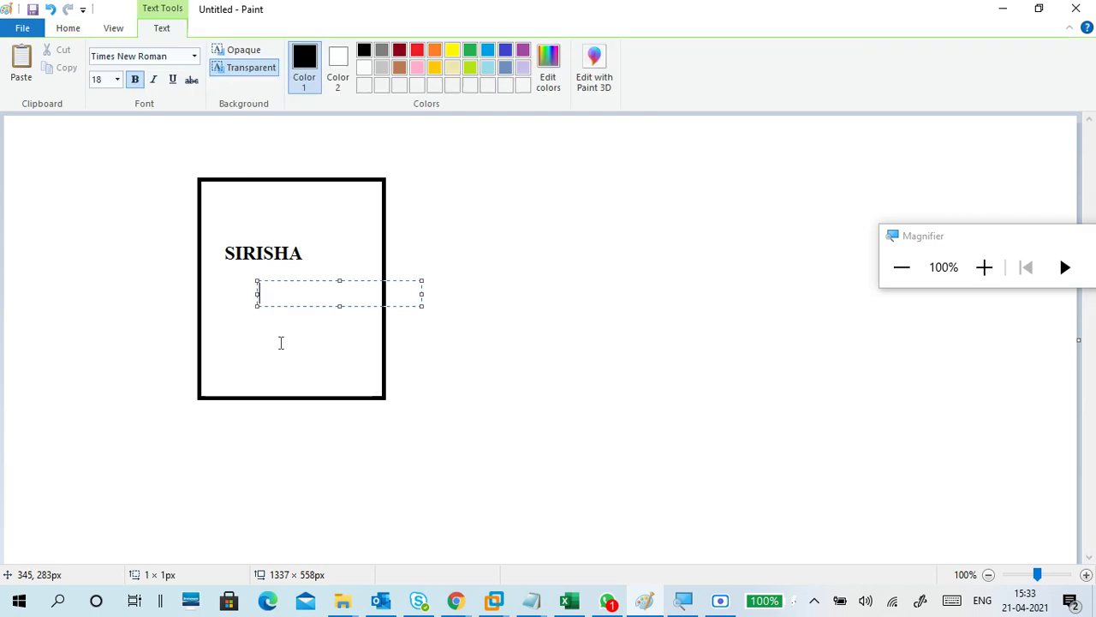
pyautogui.click(270, 332)
pyautogui.click(271, 332)
pyautogui.write('TGT')
pyautogui.press('Return')
pyautogui.write('ST')
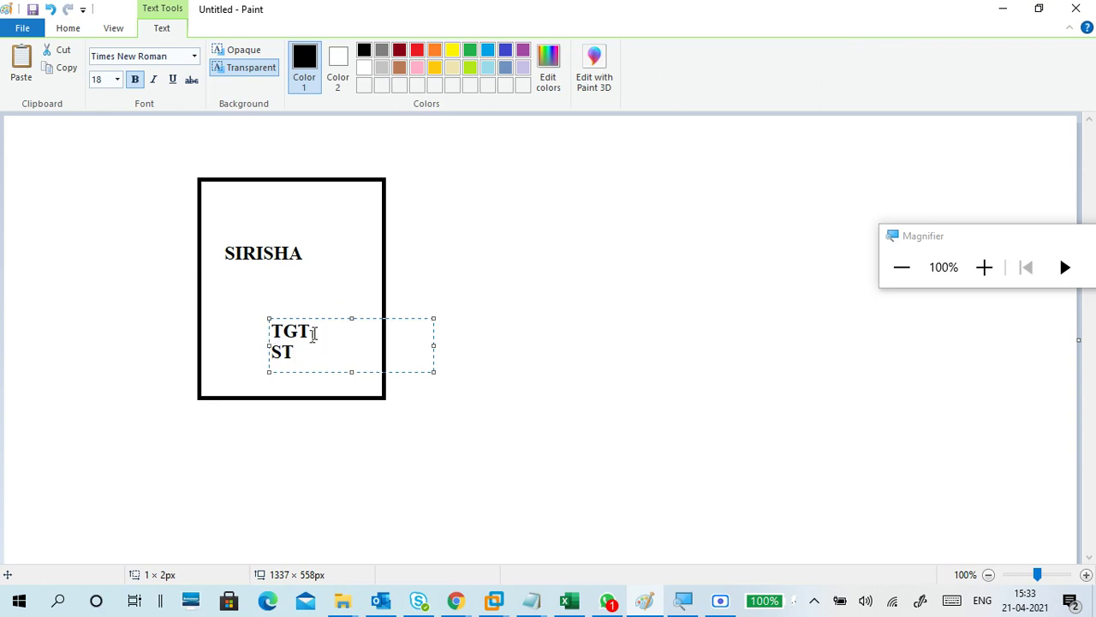
pyautogui.click(307, 302)
pyautogui.moveTo(324, 362); pyautogui.dragTo(256, 308)
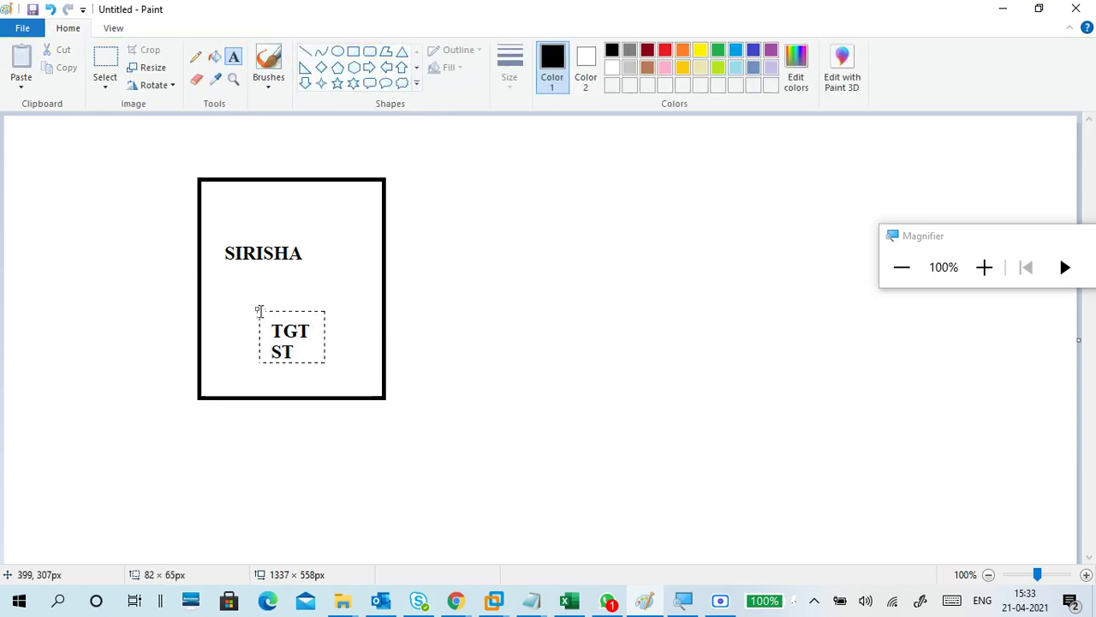
pyautogui.click(337, 281)
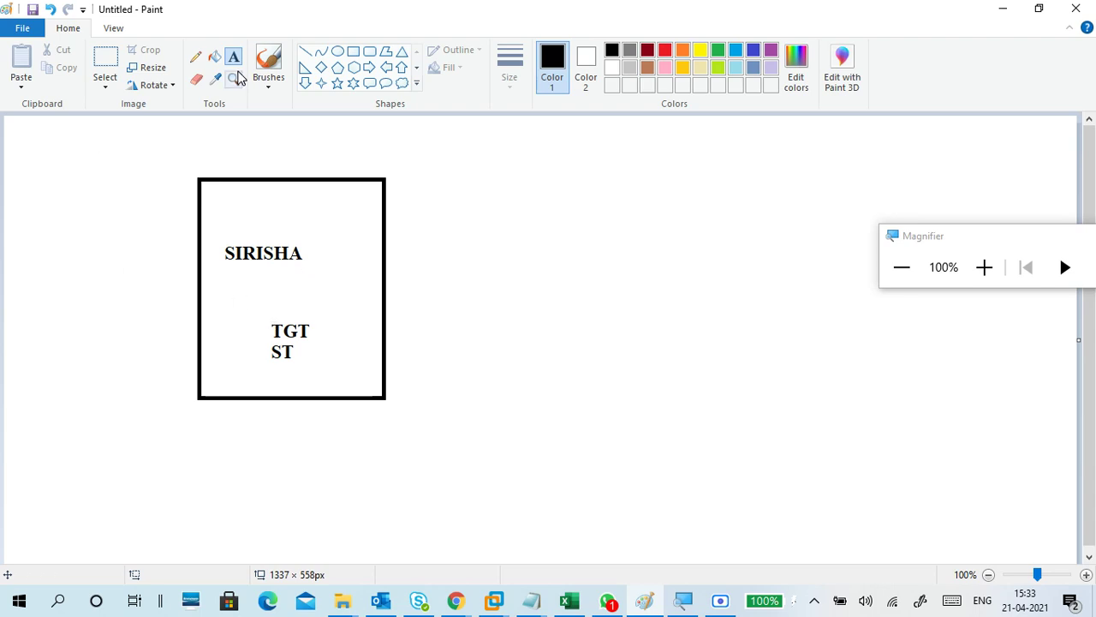
# Step: Draw a small rectangle at the canvas top-left
pyautogui.click(358, 53)
pyautogui.moveTo(27, 163); pyautogui.dragTo(110, 250)
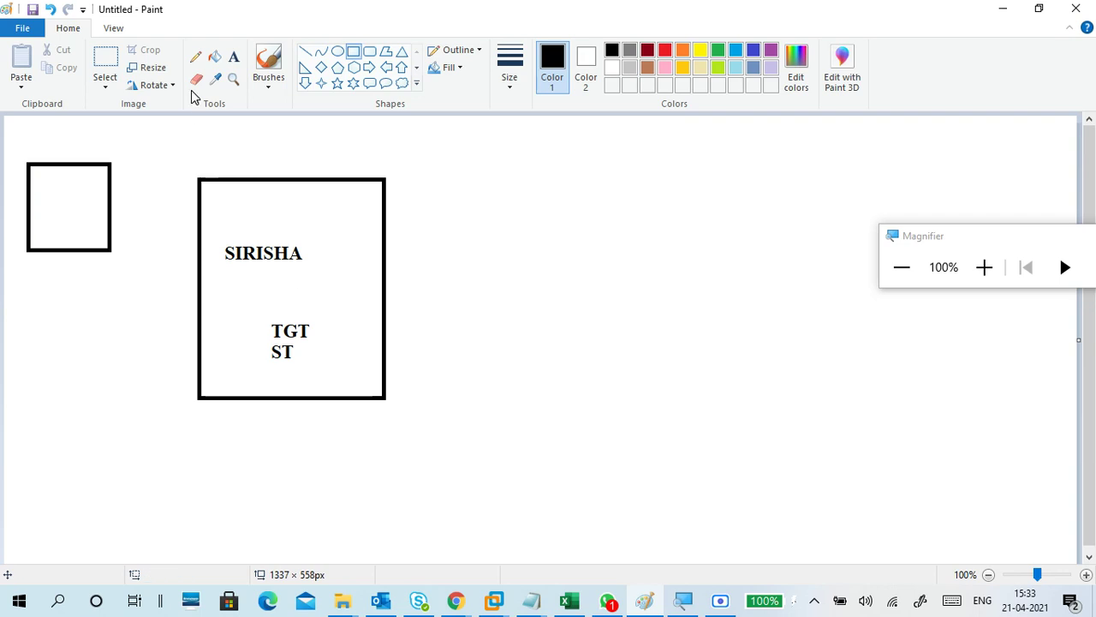
pyautogui.click(233, 57)
pyautogui.click(263, 135)
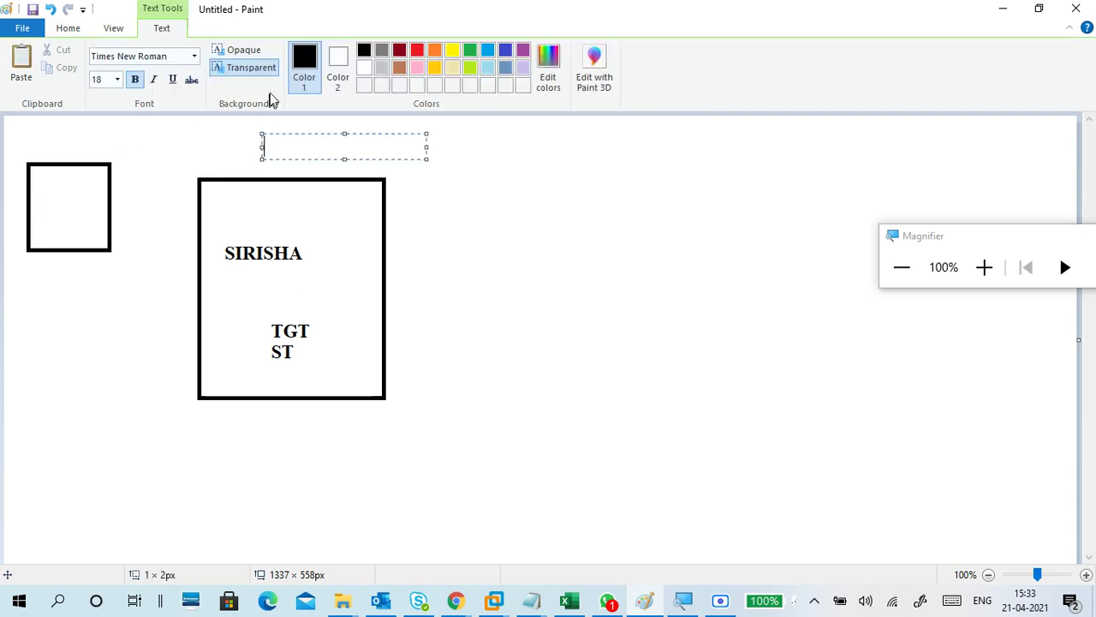
pyautogui.click(68, 29)
# Step: Draw a black freehand tick beside TGT and return to the virtual machine
pyautogui.click(269, 88)
pyautogui.click(167, 112)
pyautogui.moveTo(323, 324); pyautogui.dragTo(358, 306)
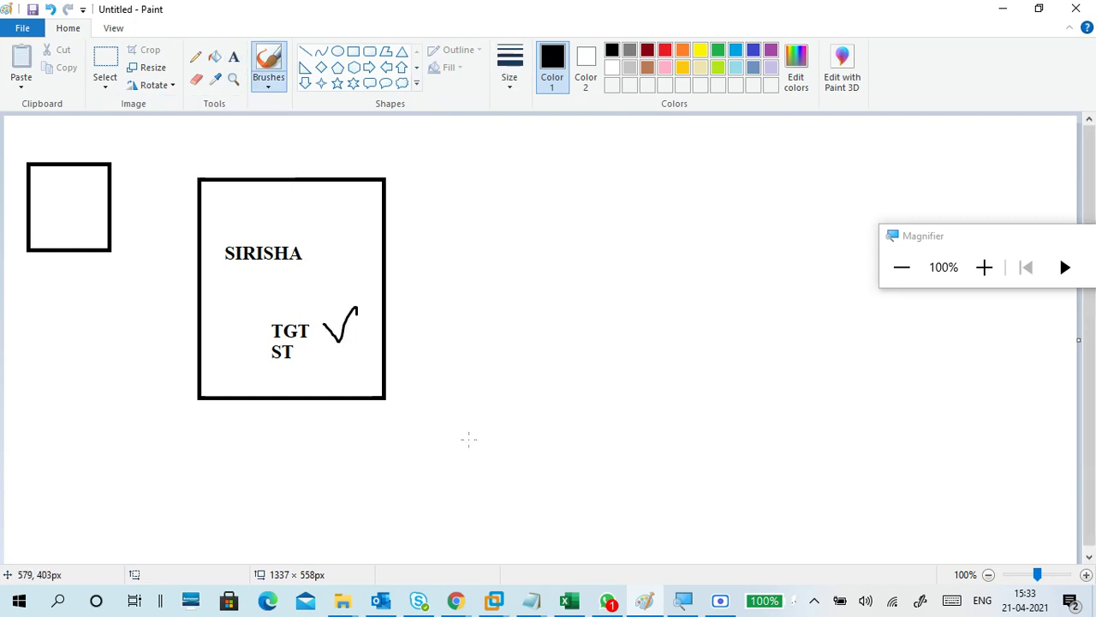
pyautogui.moveTo(505, 601)
pyautogui.click(529, 508)
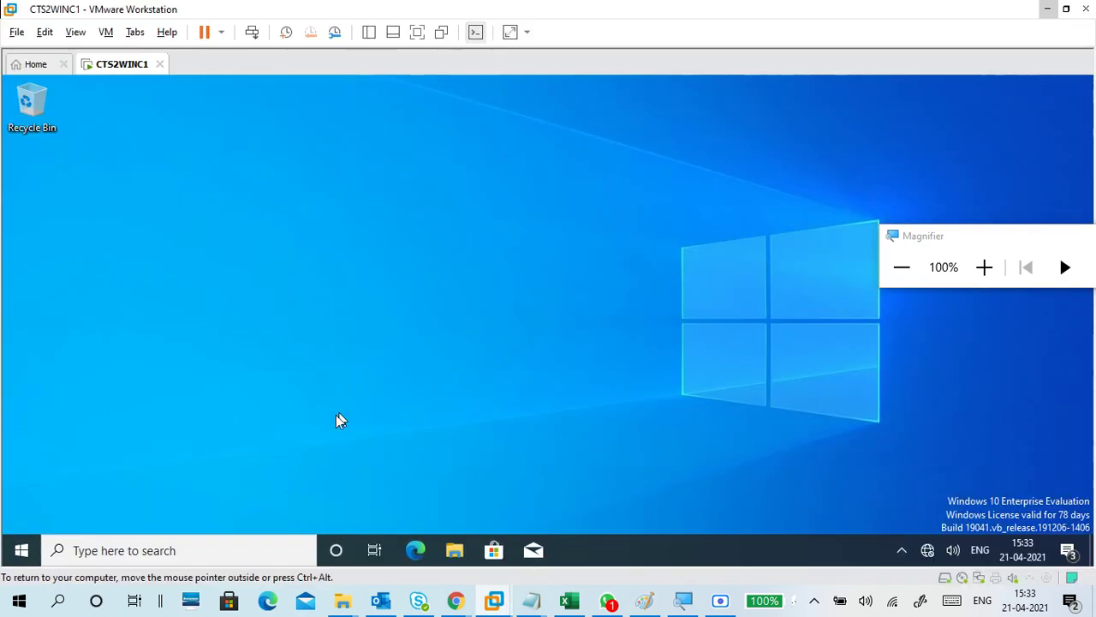
pyautogui.click(22, 553)
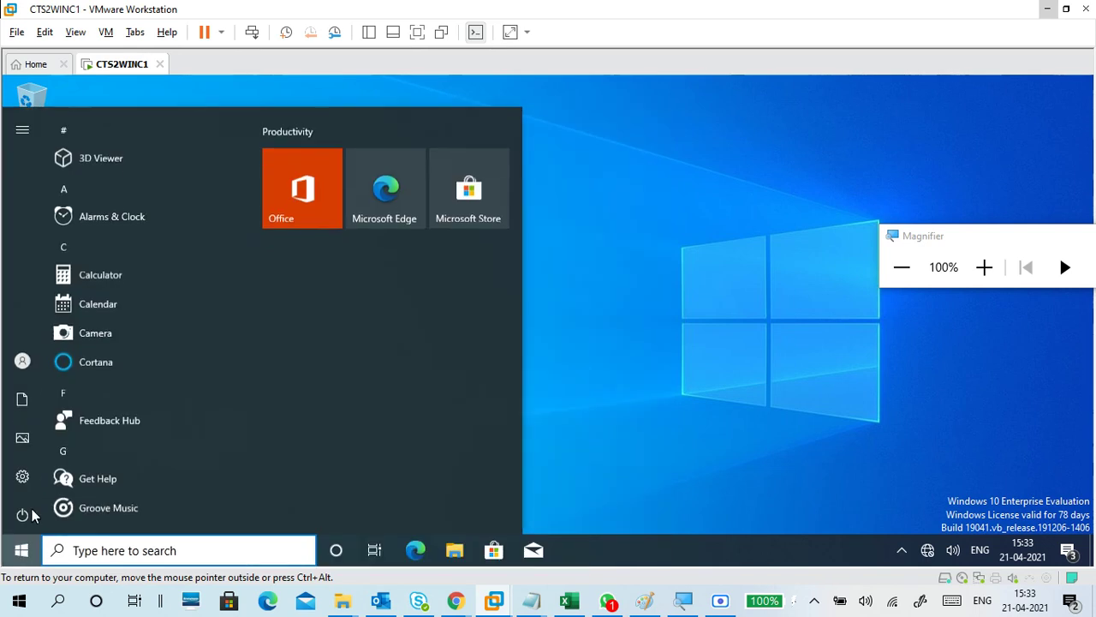
pyautogui.click(24, 361)
pyautogui.click(621, 285)
pyautogui.click(622, 284)
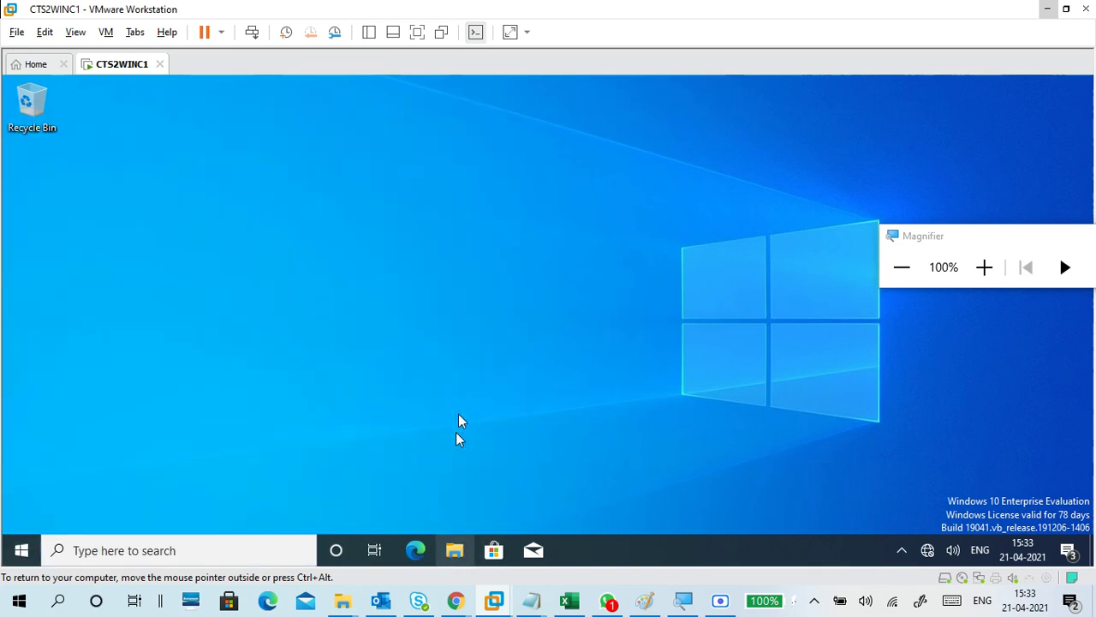
pyautogui.press('super+r')
pyautogui.write('cmd')
pyautogui.press('Return')
pyautogui.write('hostnam')
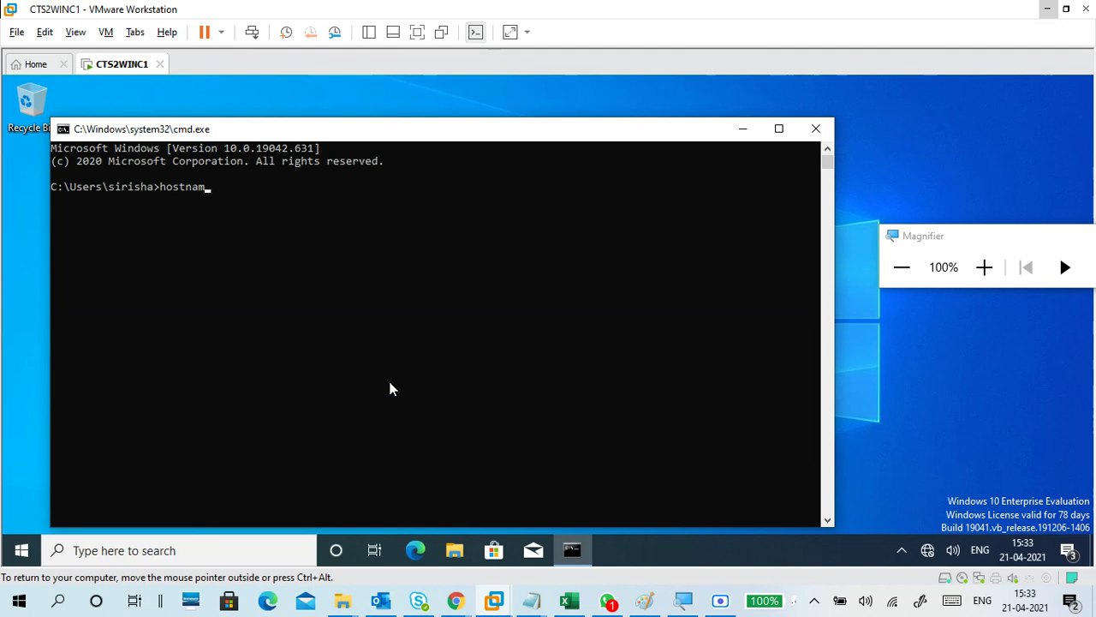
pyautogui.write('e')
pyautogui.press('Return')
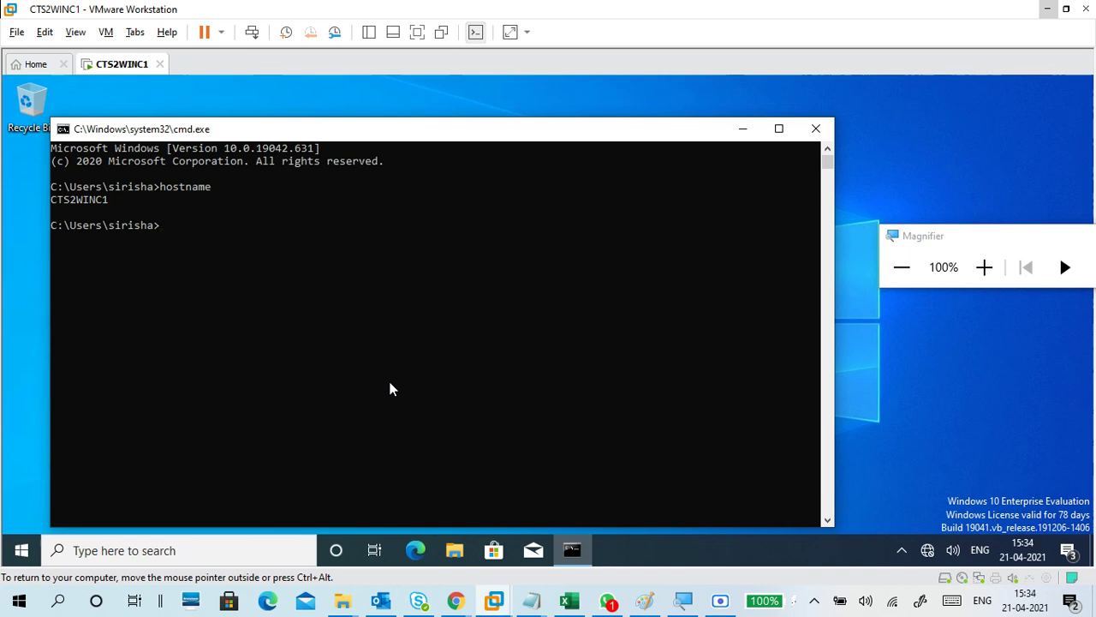
pyautogui.click(815, 128)
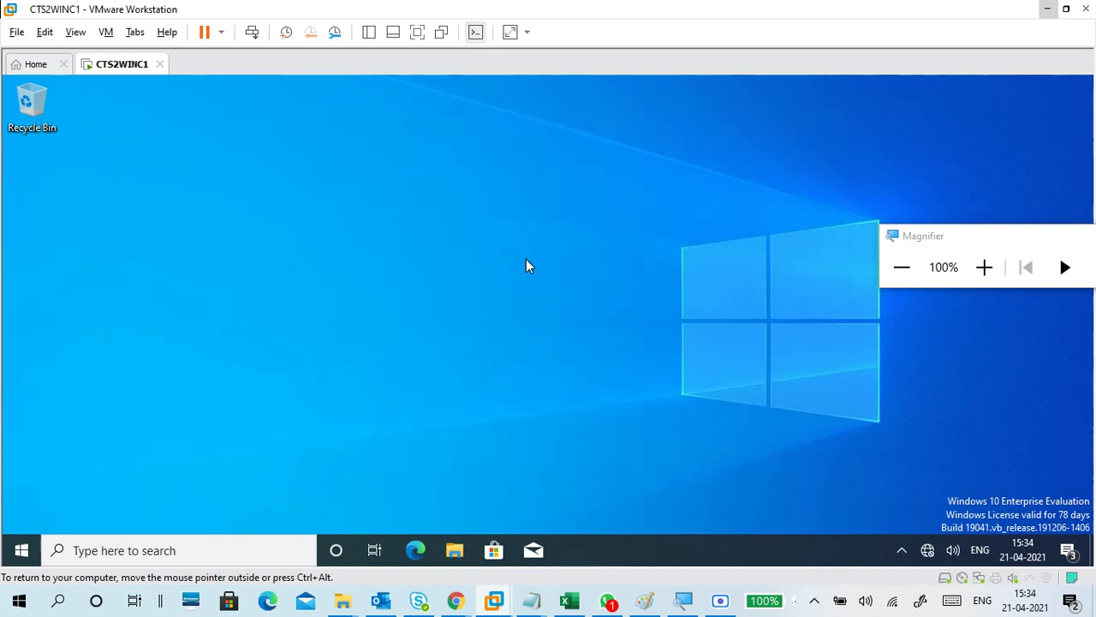
# Step: Launch Computer Management by searching compmgmt.msc in the VM
pyautogui.press('super')
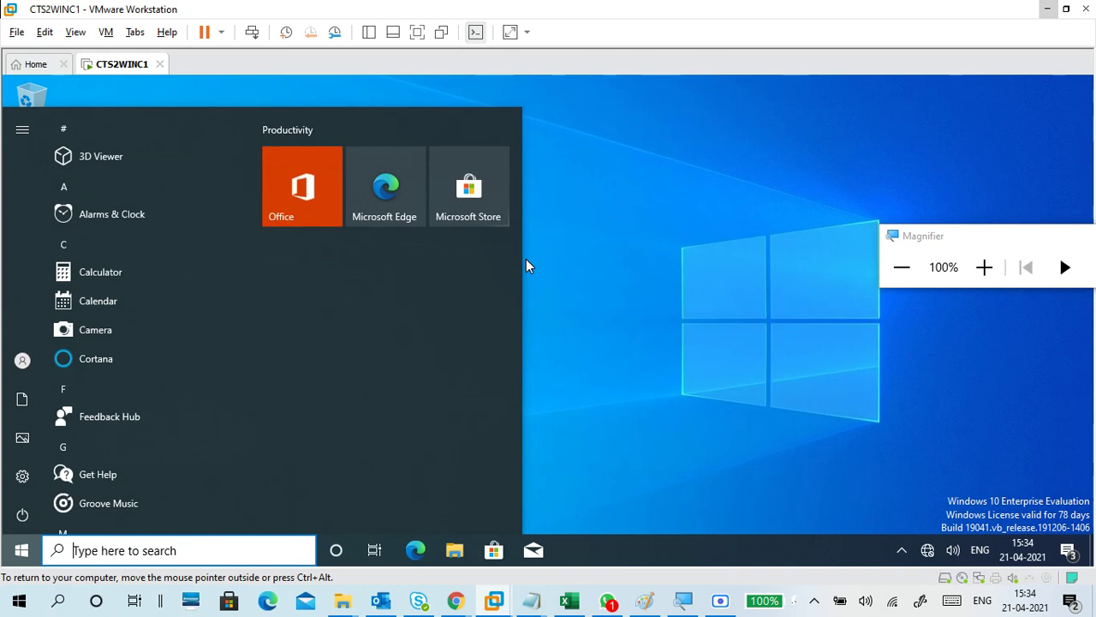
pyautogui.write('com')
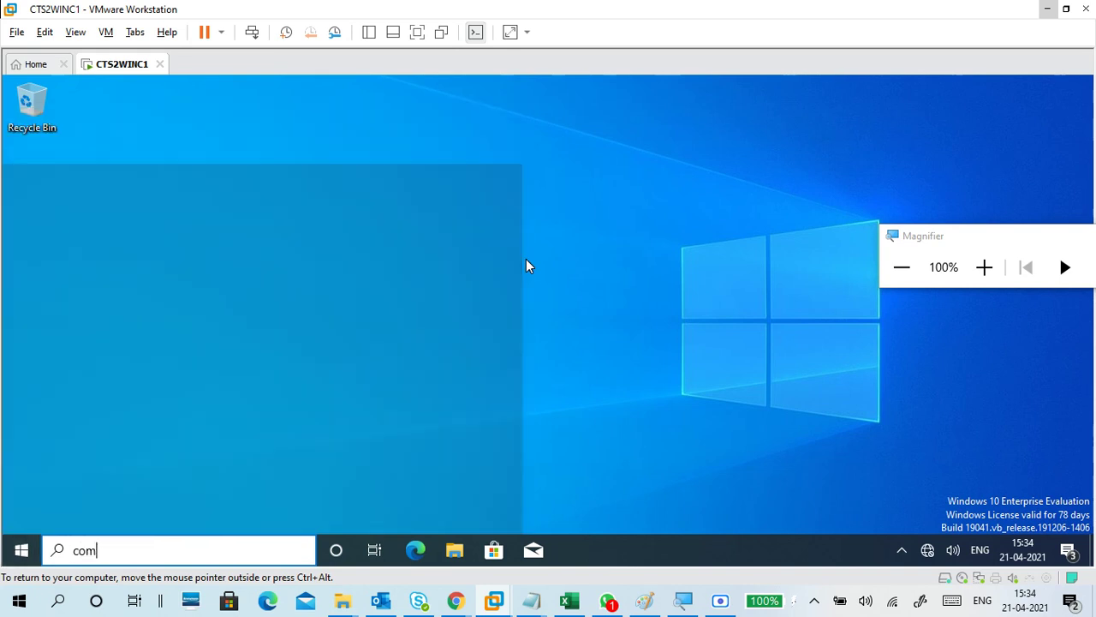
pyautogui.write('pmgmt.msc')
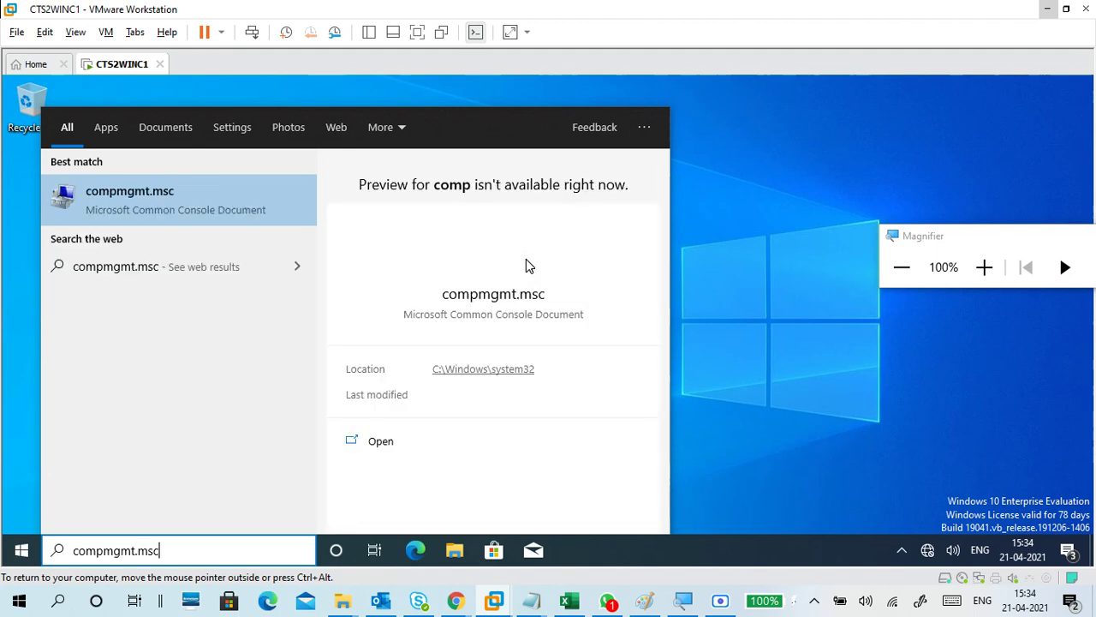
pyautogui.press('Return')
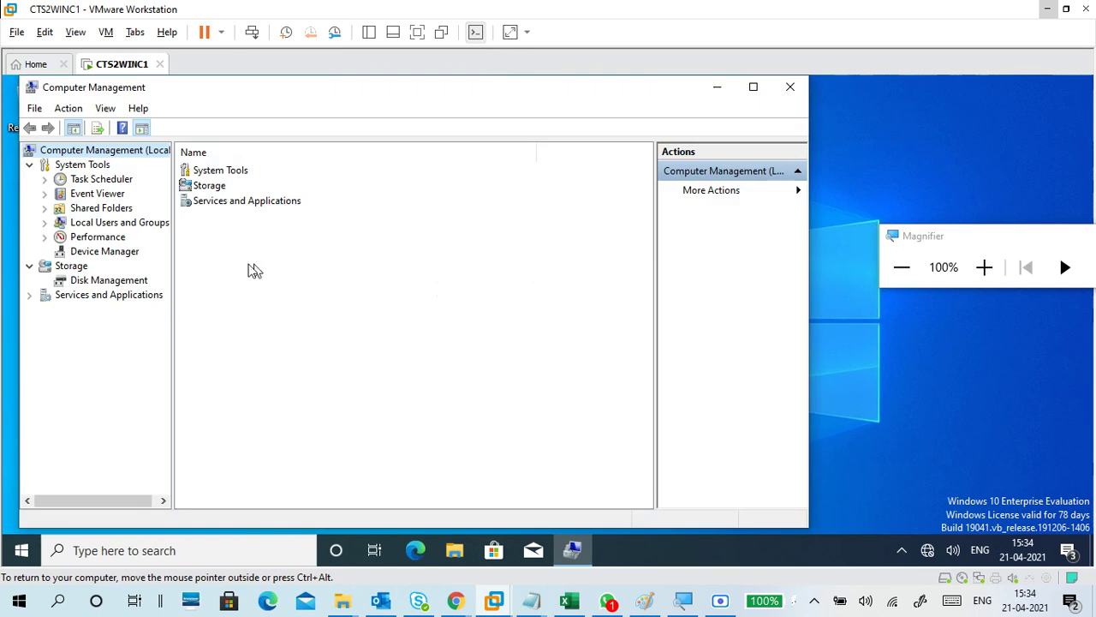
# Step: Expand Local Users and Groups and list the Users, checking the Student1 account
pyautogui.click(99, 224)
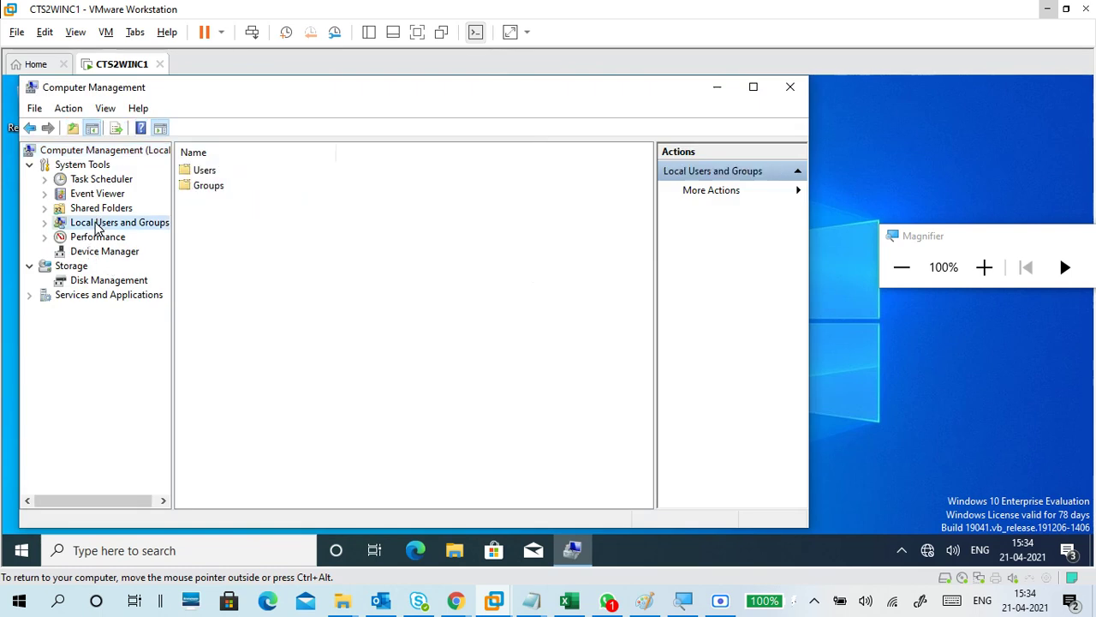
pyautogui.click(45, 223)
pyautogui.click(97, 236)
pyautogui.moveTo(487, 90); pyautogui.dragTo(757, 86)
pyautogui.click(483, 217)
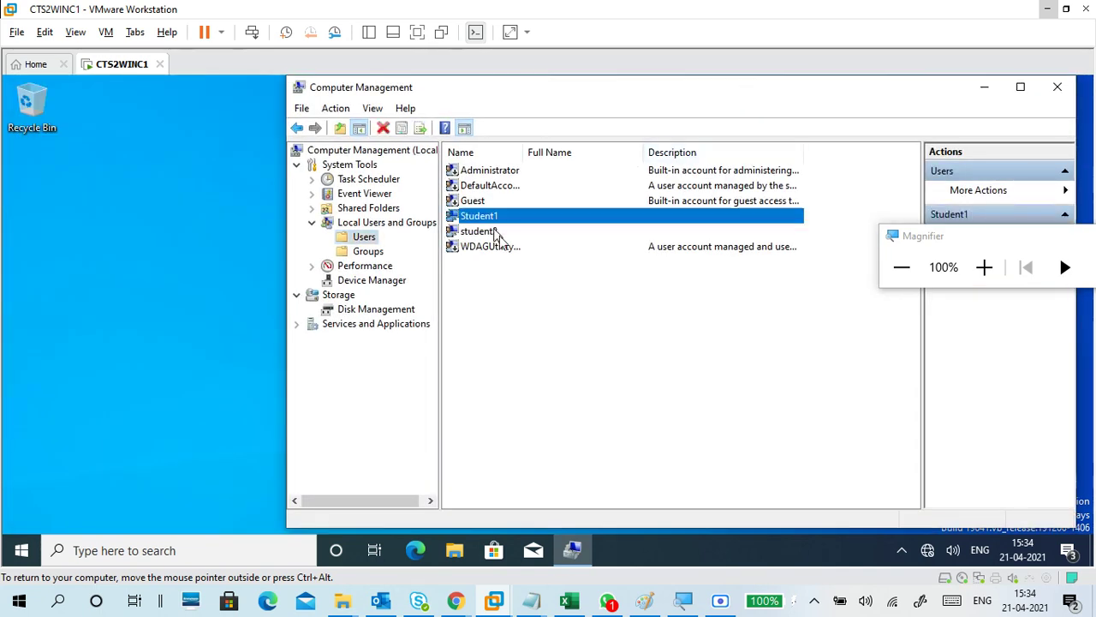
pyautogui.click(540, 312)
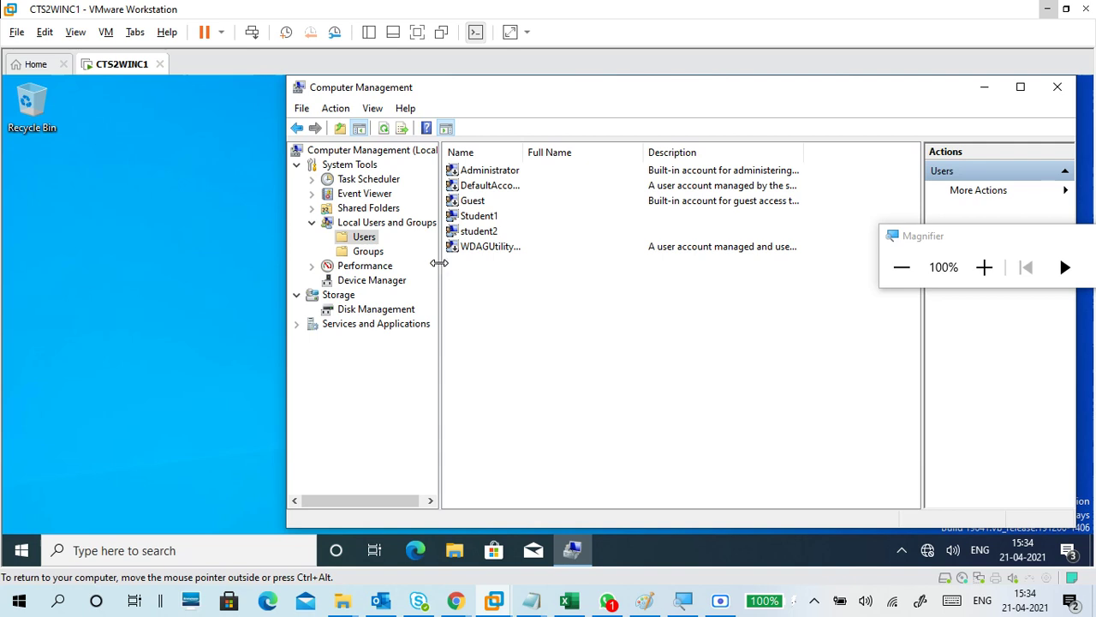
# Step: Widen the tree pane, revisit the overview and Users list, then close Computer Management
pyautogui.moveTo(478, 264); pyautogui.dragTo(486, 257)
pyautogui.click(419, 152)
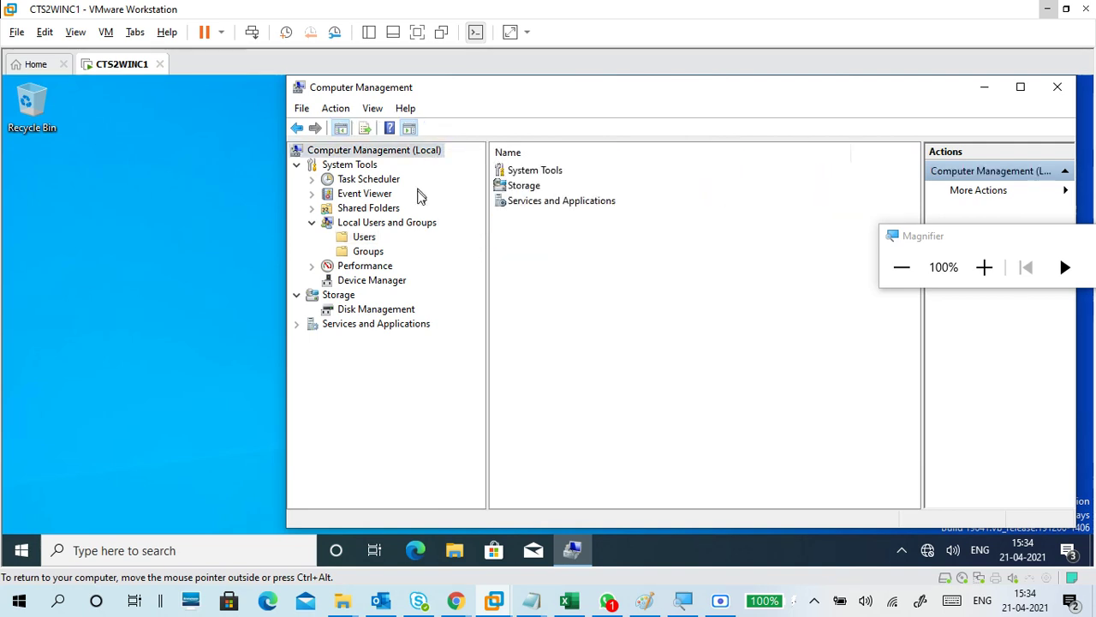
pyautogui.click(364, 238)
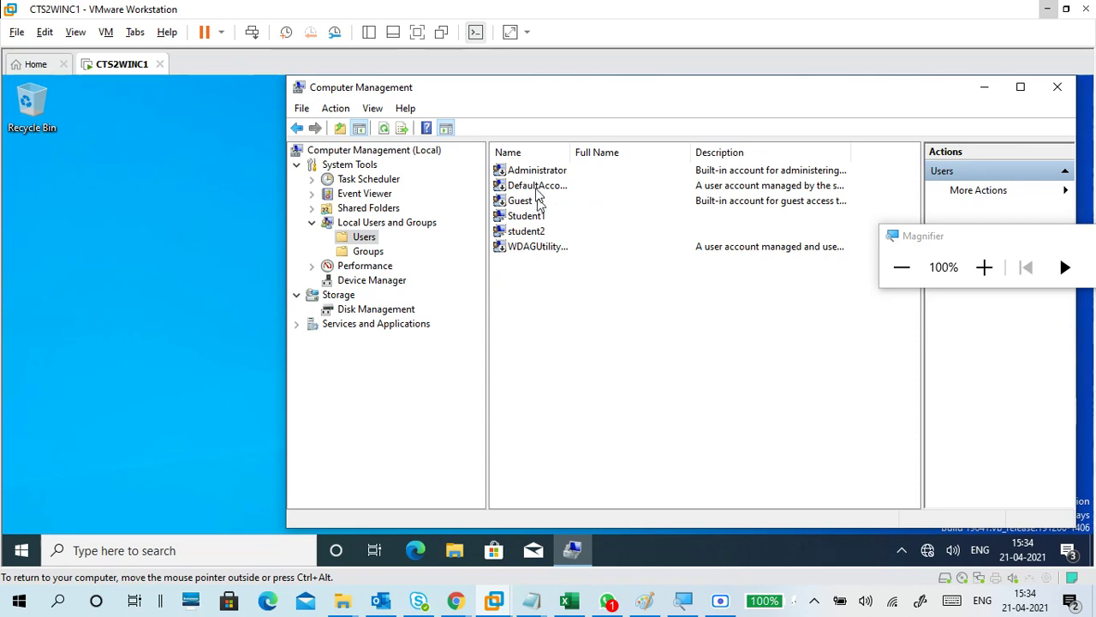
pyautogui.click(1058, 90)
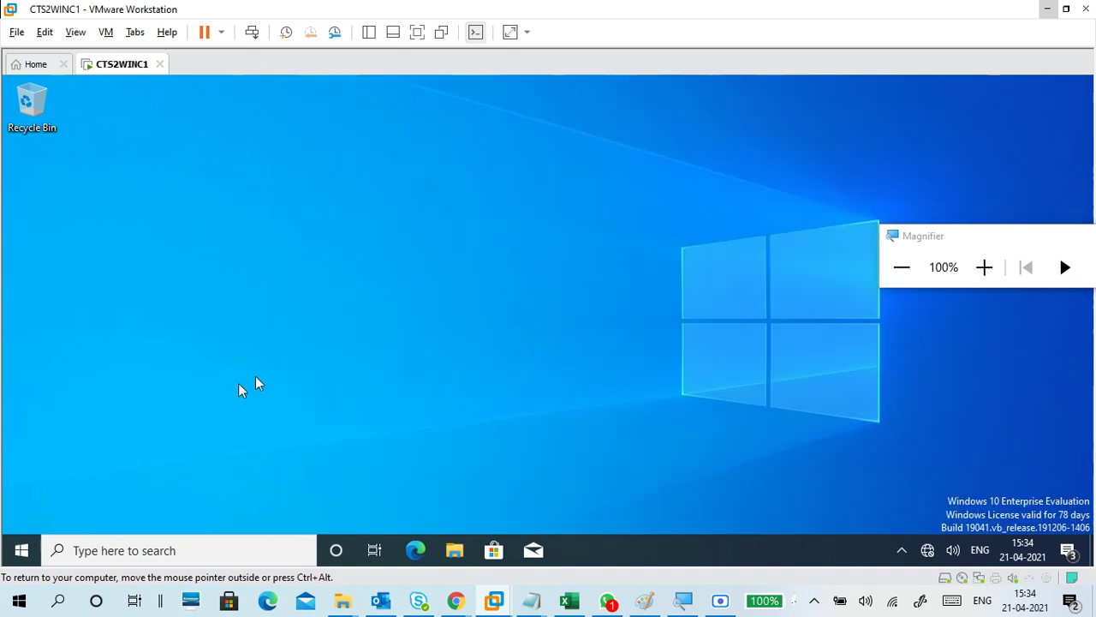
# Step: Sign the current account out from the Start menu's account options
pyautogui.click(22, 551)
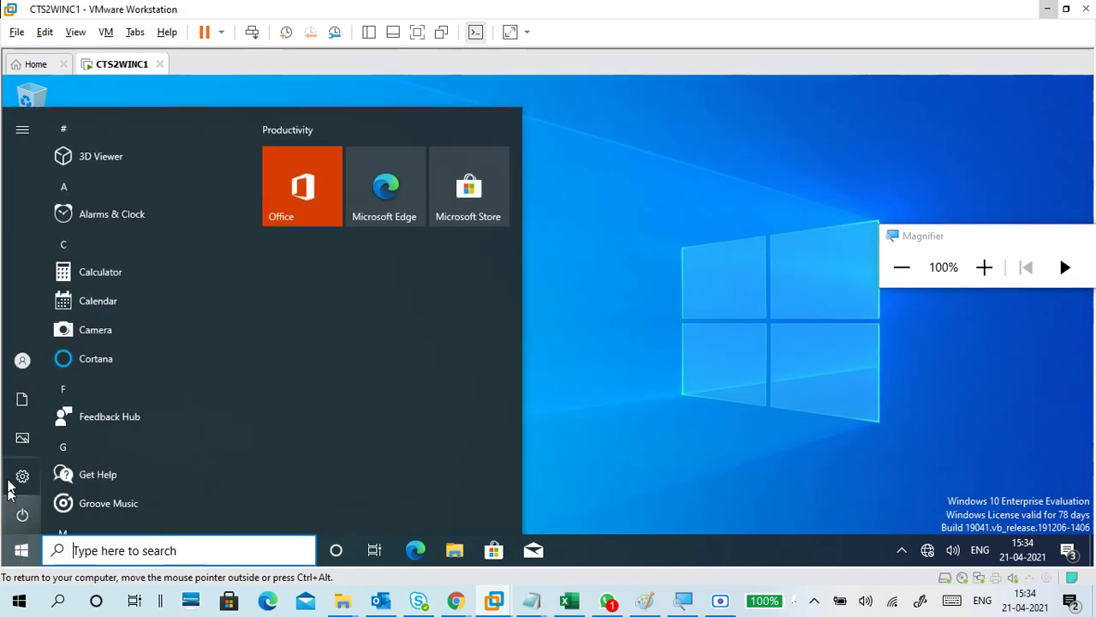
pyautogui.moveTo(21, 361)
pyautogui.click(60, 364)
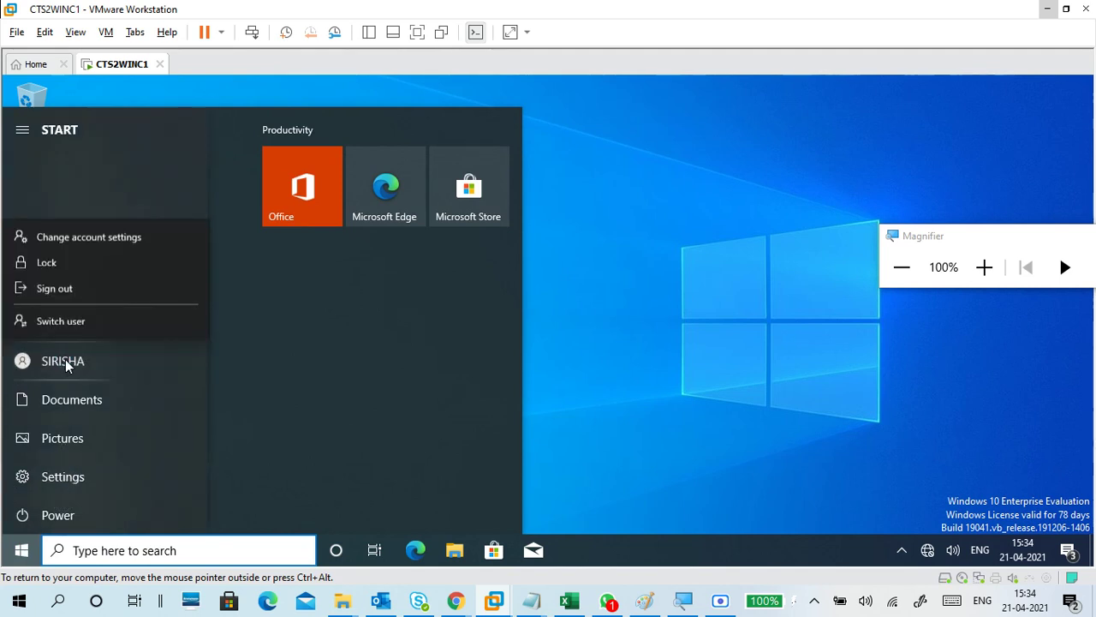
pyautogui.click(75, 291)
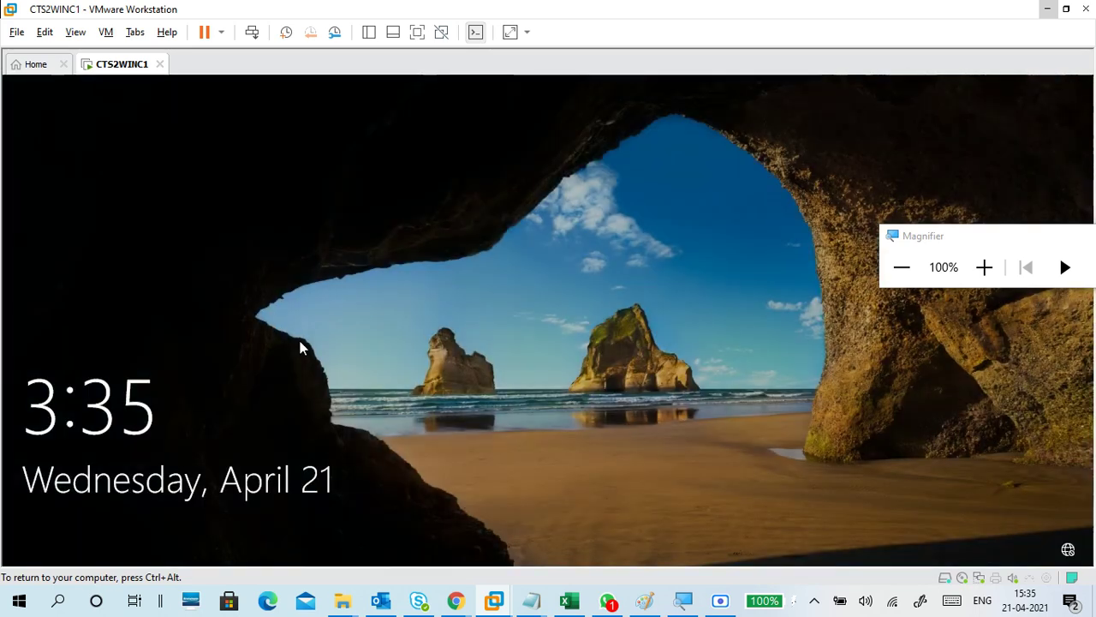
# Step: Sign in as Other user with the VEDIC domain account ituser1 and its password
pyautogui.click(299, 341)
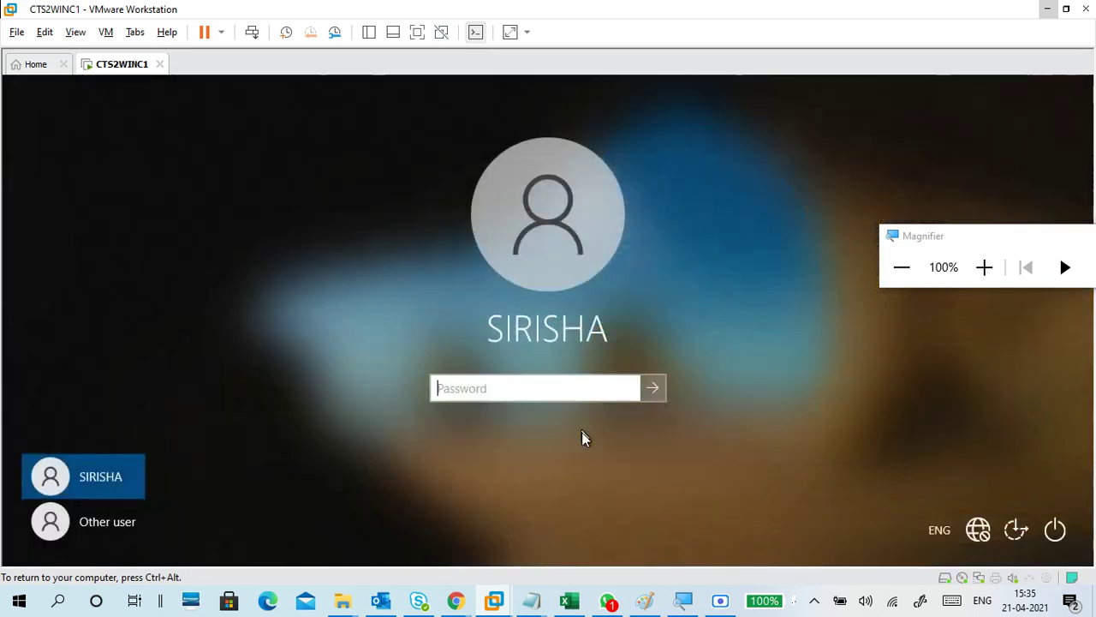
pyautogui.click(113, 533)
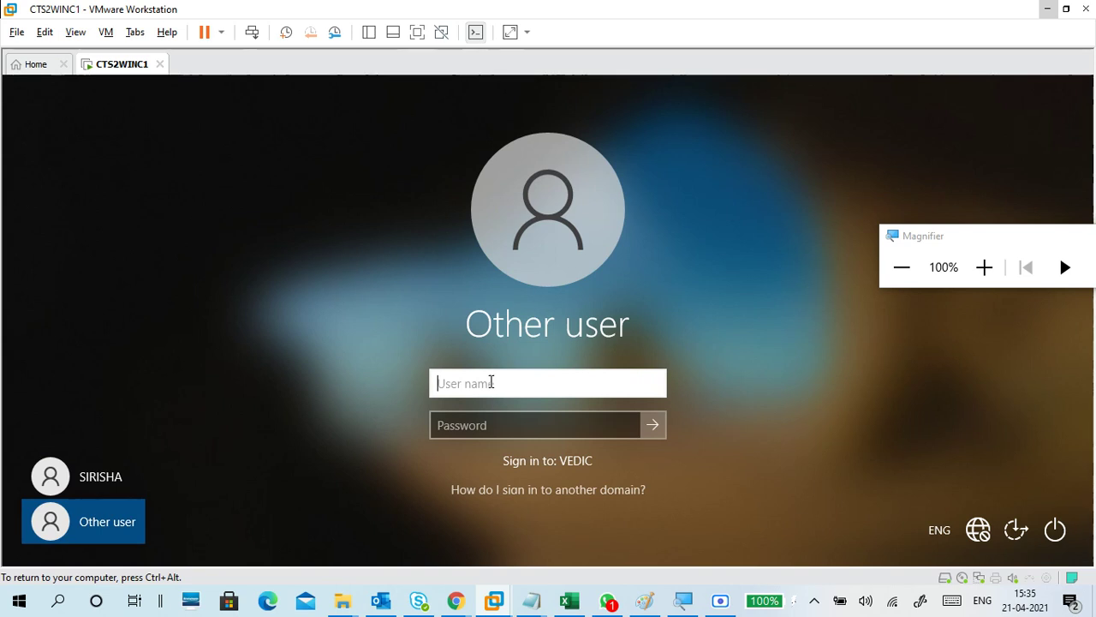
pyautogui.write('ituser1')
pyautogui.press('Tab')
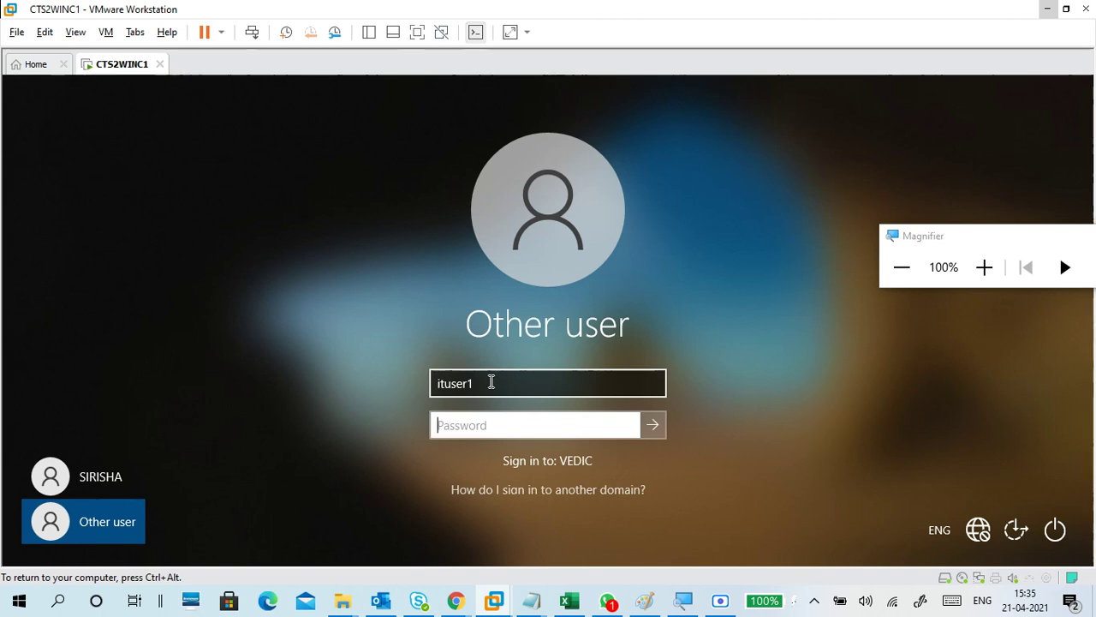
pyautogui.write('******')
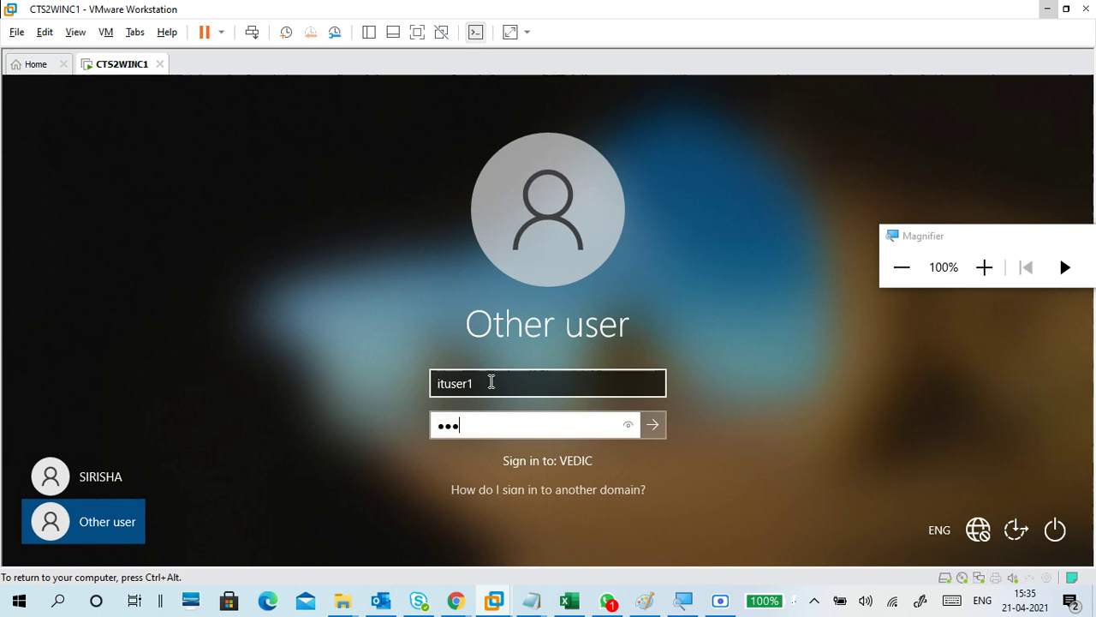
pyautogui.write('**')
pyautogui.press('Return')
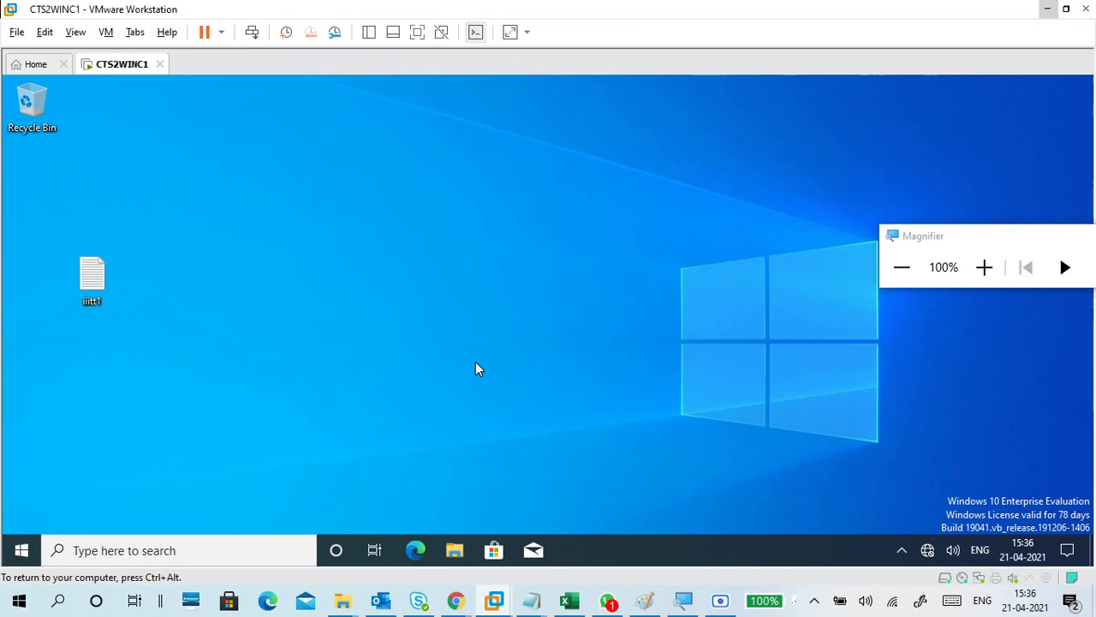
pyautogui.press('super+e')
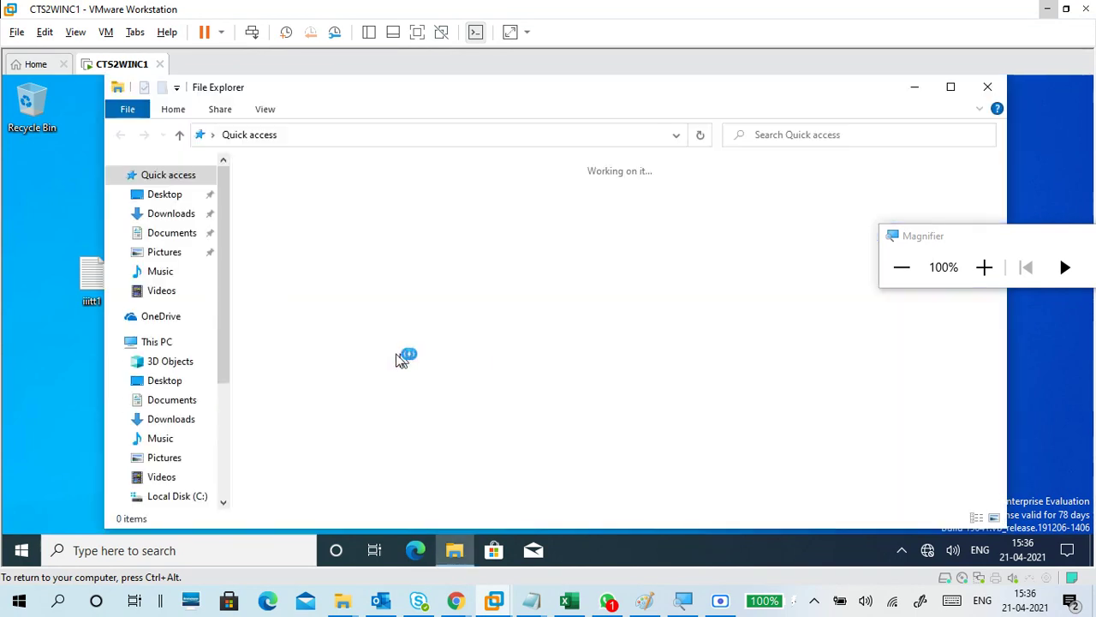
pyautogui.click(174, 499)
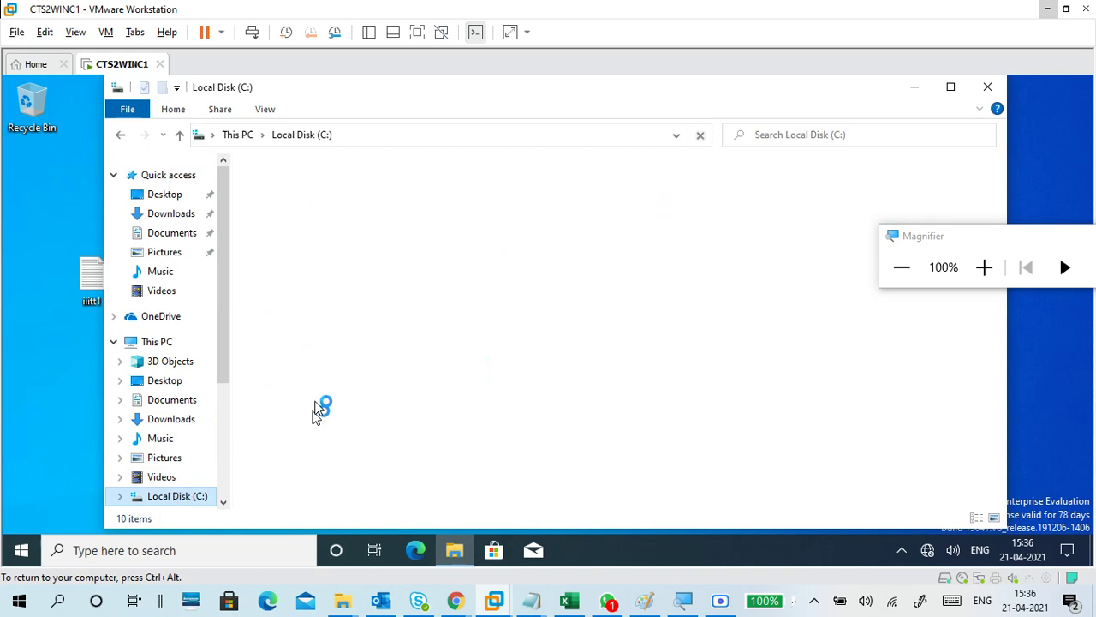
pyautogui.click(305, 270)
pyautogui.doubleClick(308, 275)
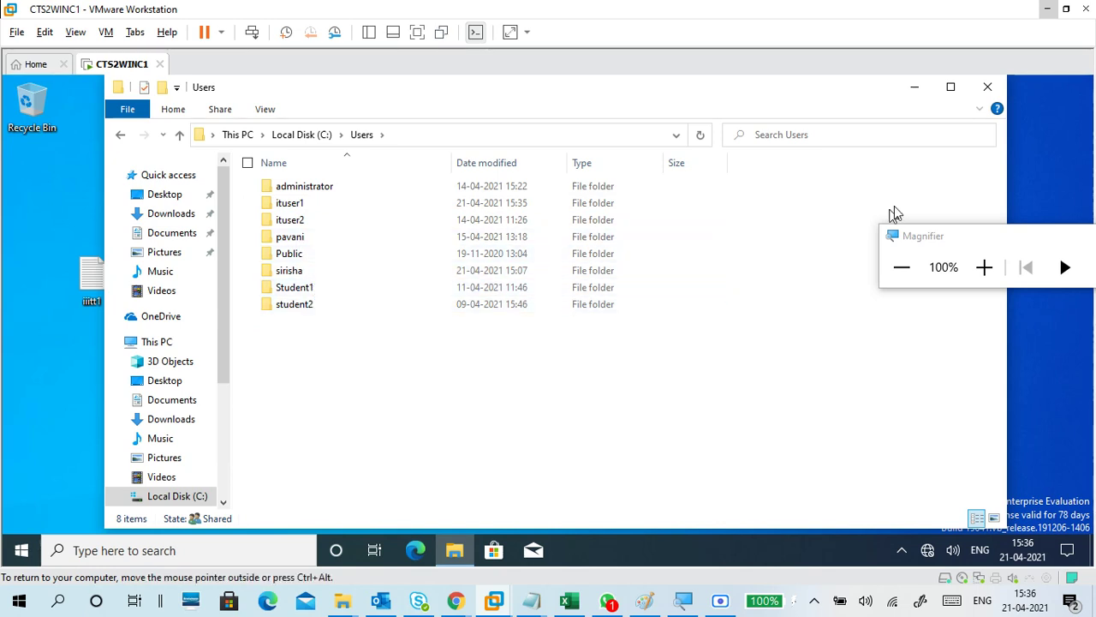
pyautogui.click(988, 86)
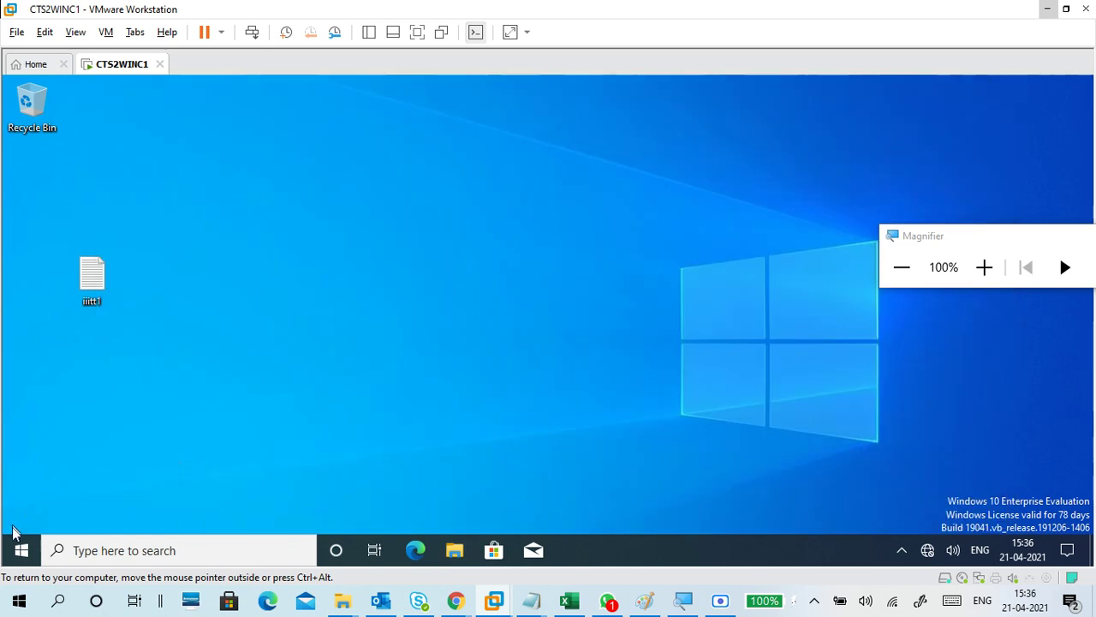
# Step: Sign the domain user out via the Start menu's account options
pyautogui.click(21, 549)
pyautogui.moveTo(25, 504)
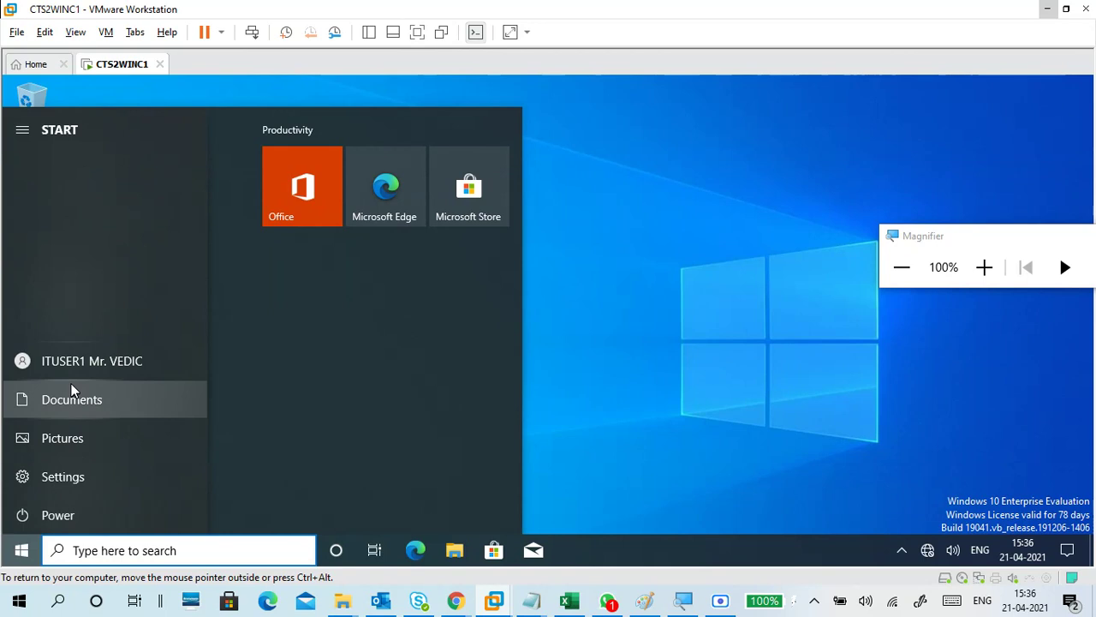
pyautogui.click(75, 350)
pyautogui.click(85, 292)
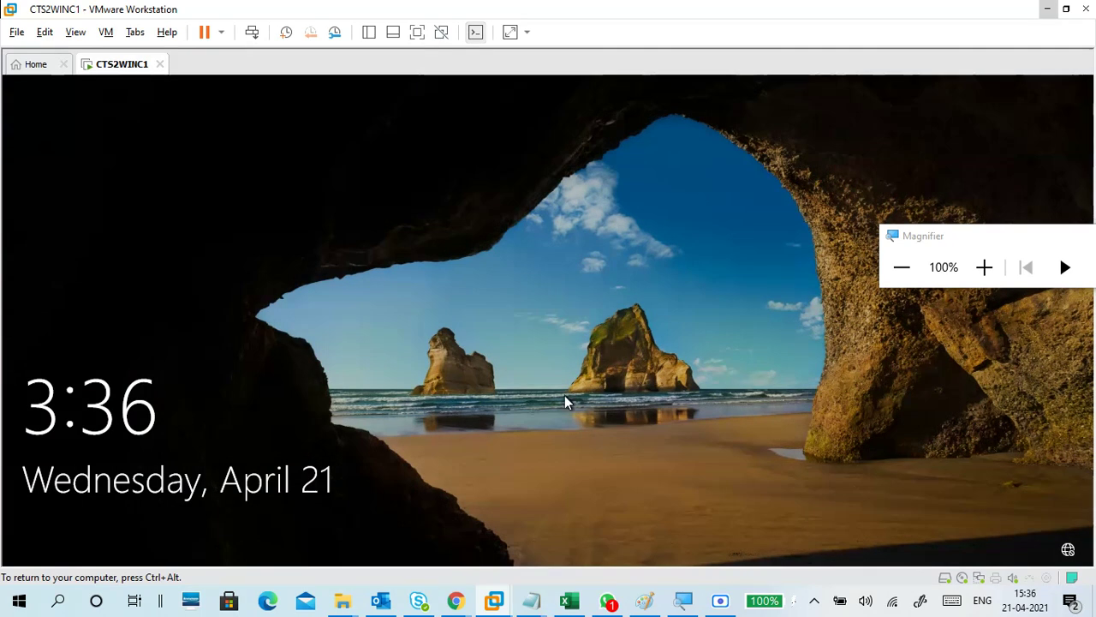
# Step: Dismiss the lock screen and choose the Other user sign-in tile
pyautogui.click(529, 409)
pyautogui.click(182, 526)
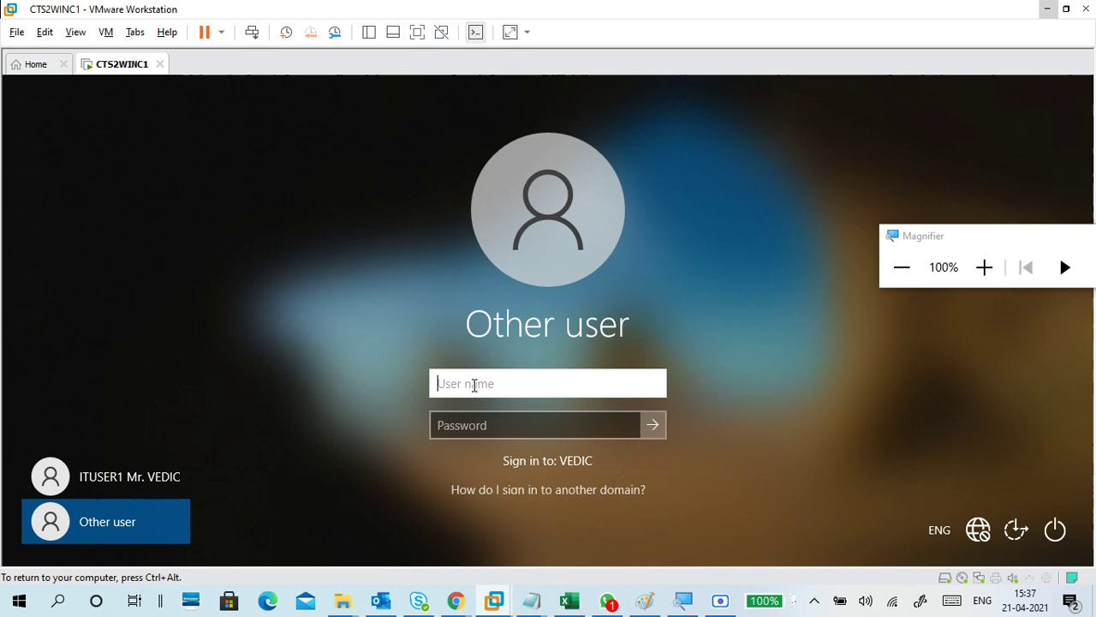
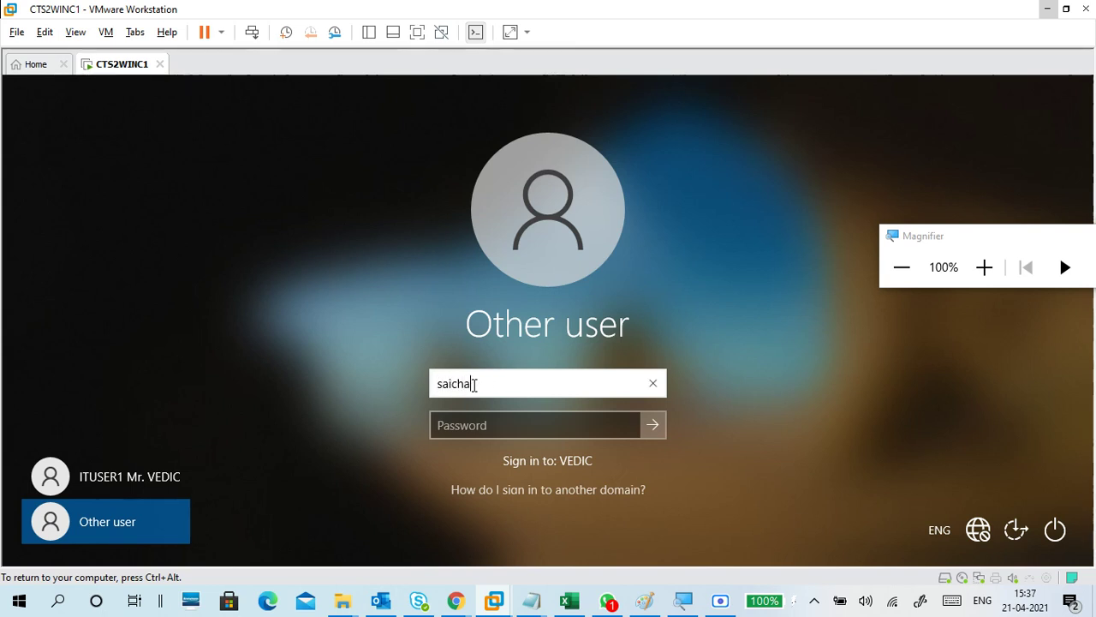
# Step: Enter the corrected VEDIC domain user name and start typing its password
pyautogui.press('Tab')
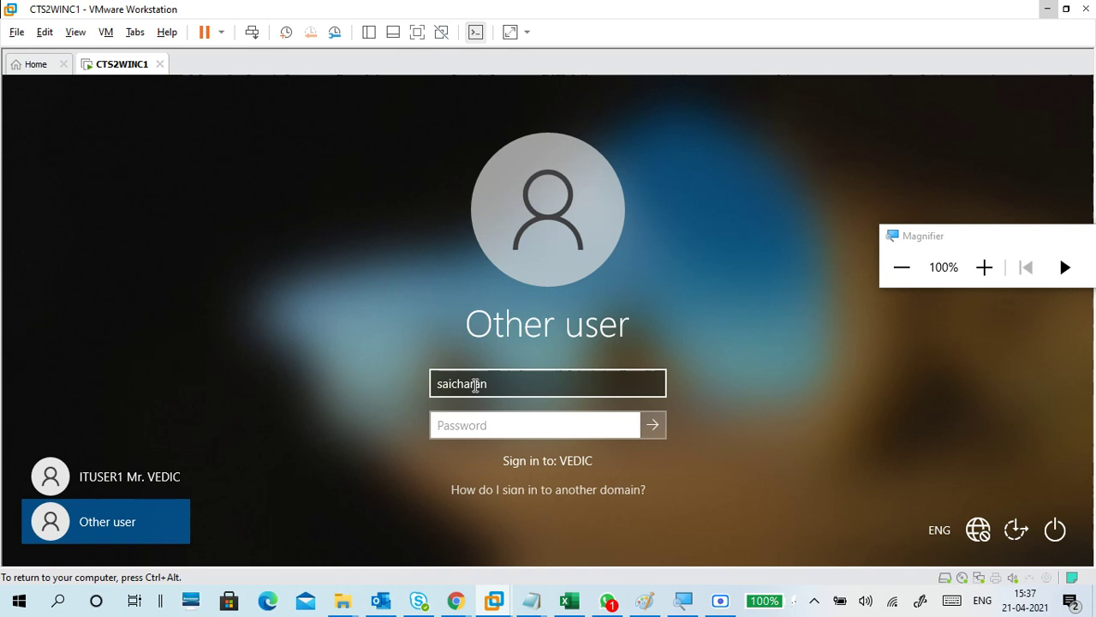
pyautogui.hotkey('shift', 'Tab')
pyautogui.press('BackSpace')
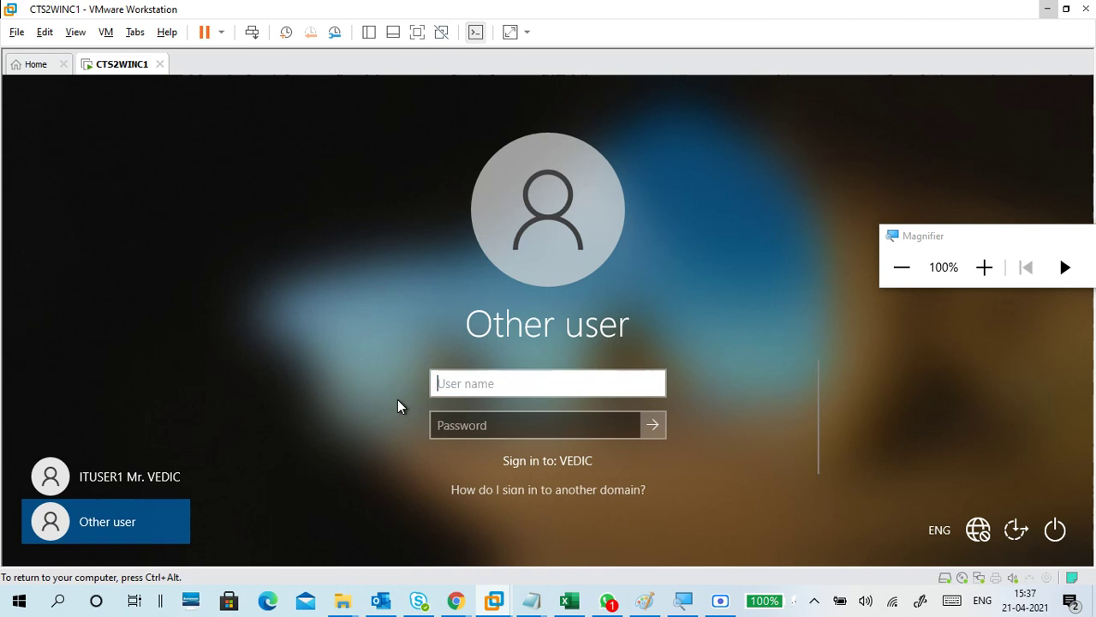
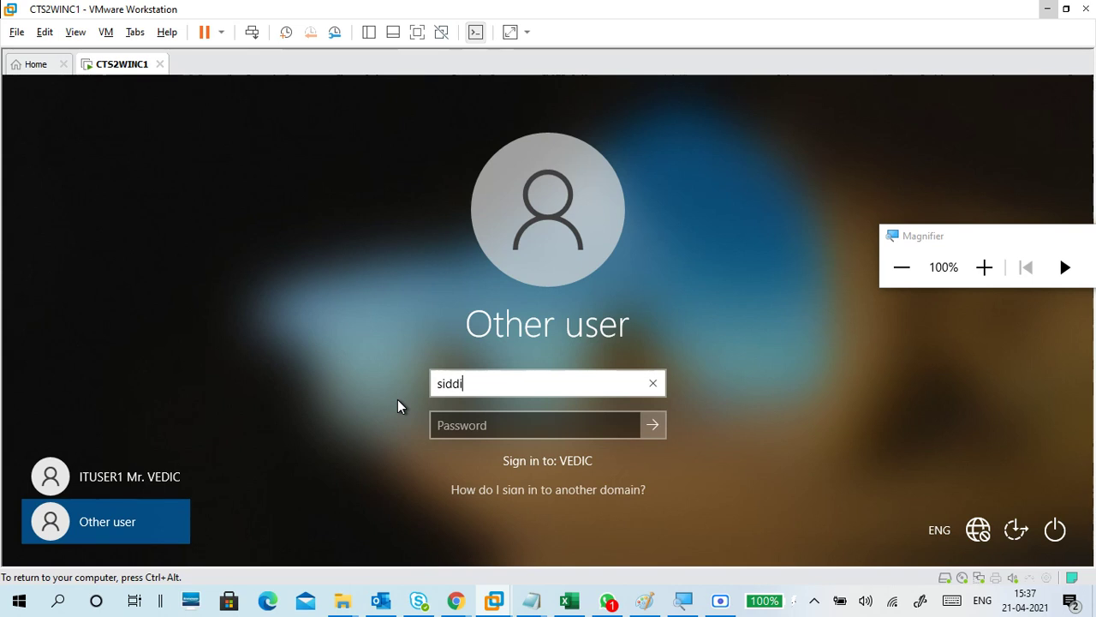
pyautogui.press('BackSpace')
pyautogui.press('BackSpace')
pyautogui.press('BackSpace')
pyautogui.press('BackSpace')
pyautogui.press('BackSpace')
pyautogui.press('BackSpace')
pyautogui.press('BackSpace')
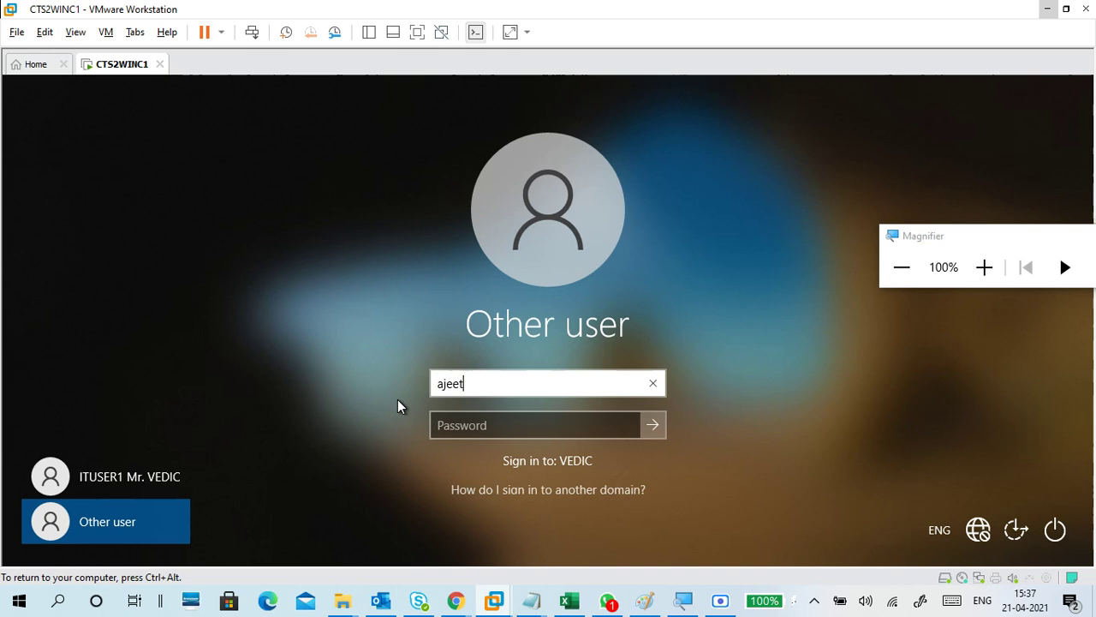
pyautogui.press('Tab')
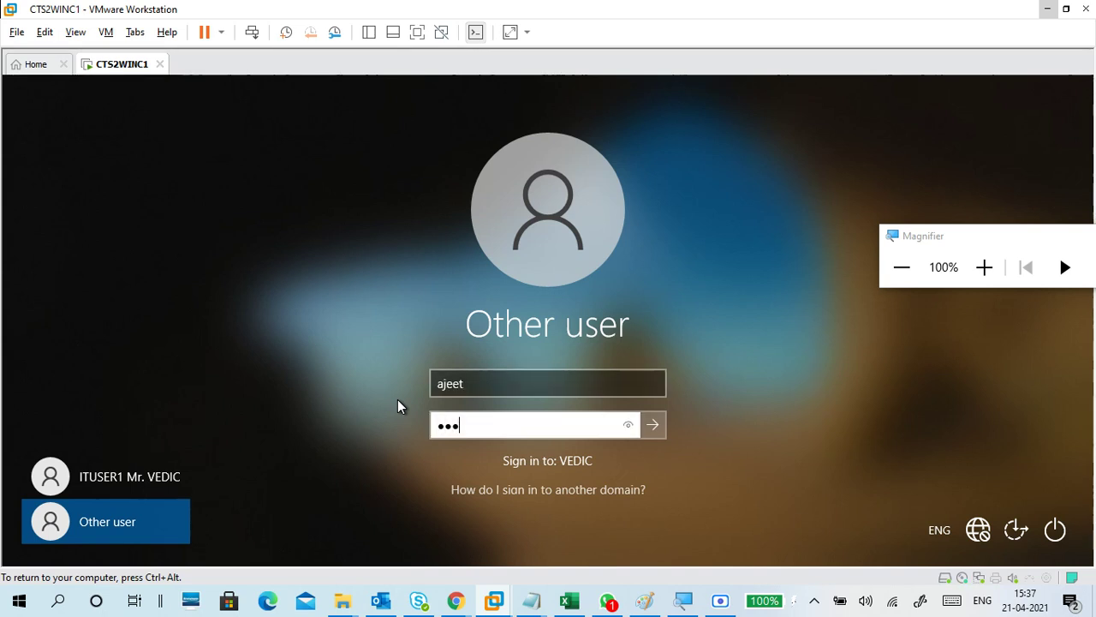
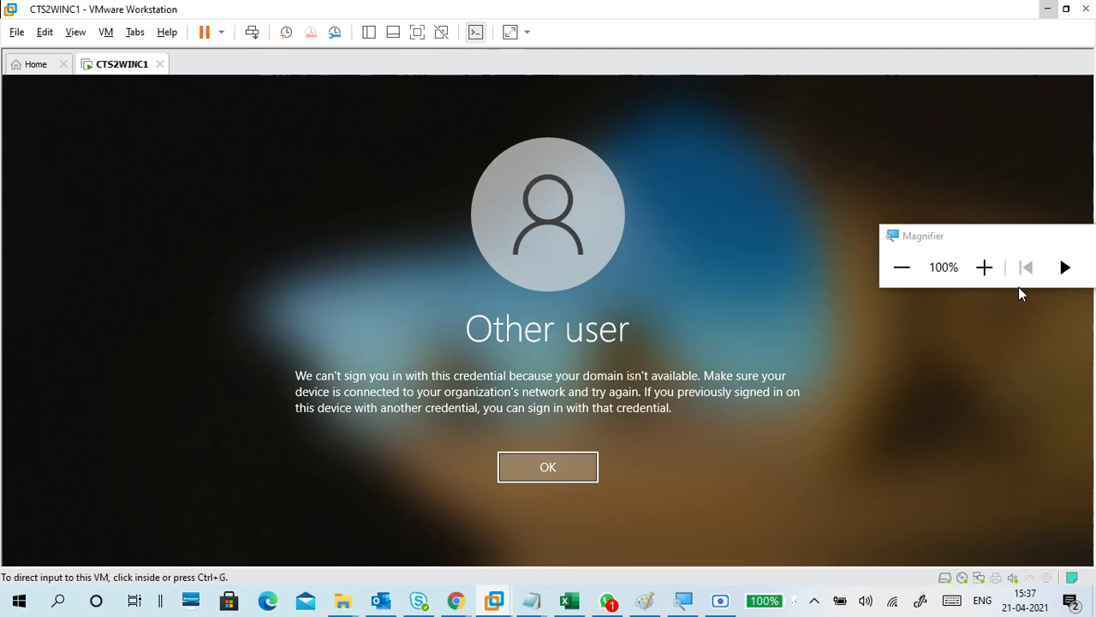
# Step: Magnify the VM screen to read the sign-in error, then return it to normal size
pyautogui.doubleClick(984, 267)
pyautogui.click(984, 267)
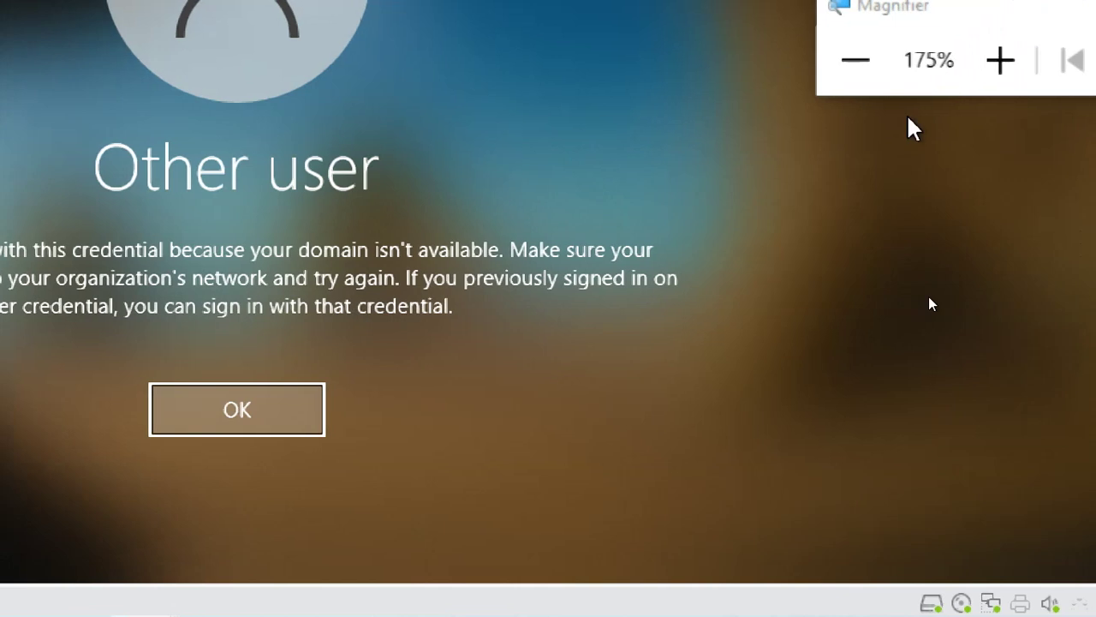
pyautogui.click(869, 66)
pyautogui.click(869, 67)
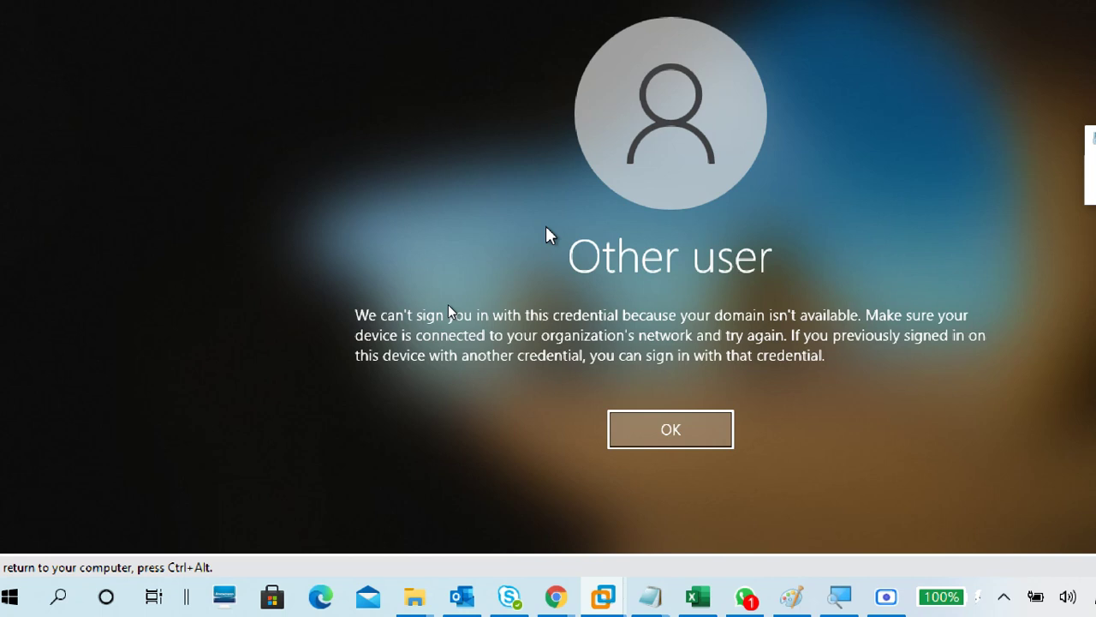
# Step: Dismiss the domain-unavailable error, select the user name box, and switch to the untitled Notepad notes
pyautogui.click(631, 445)
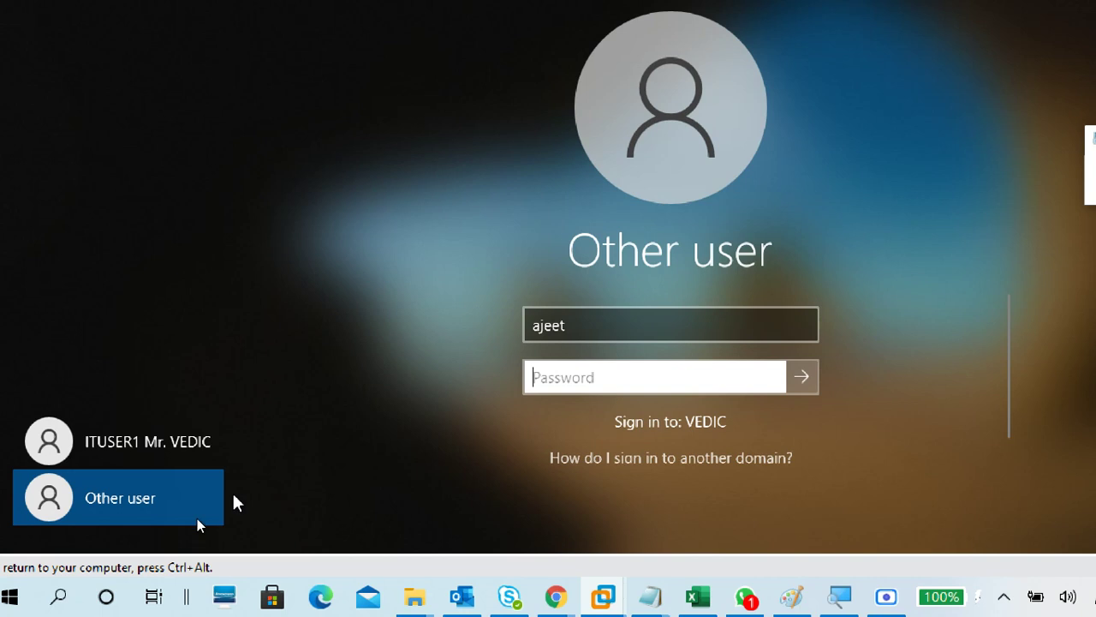
pyautogui.click(594, 326)
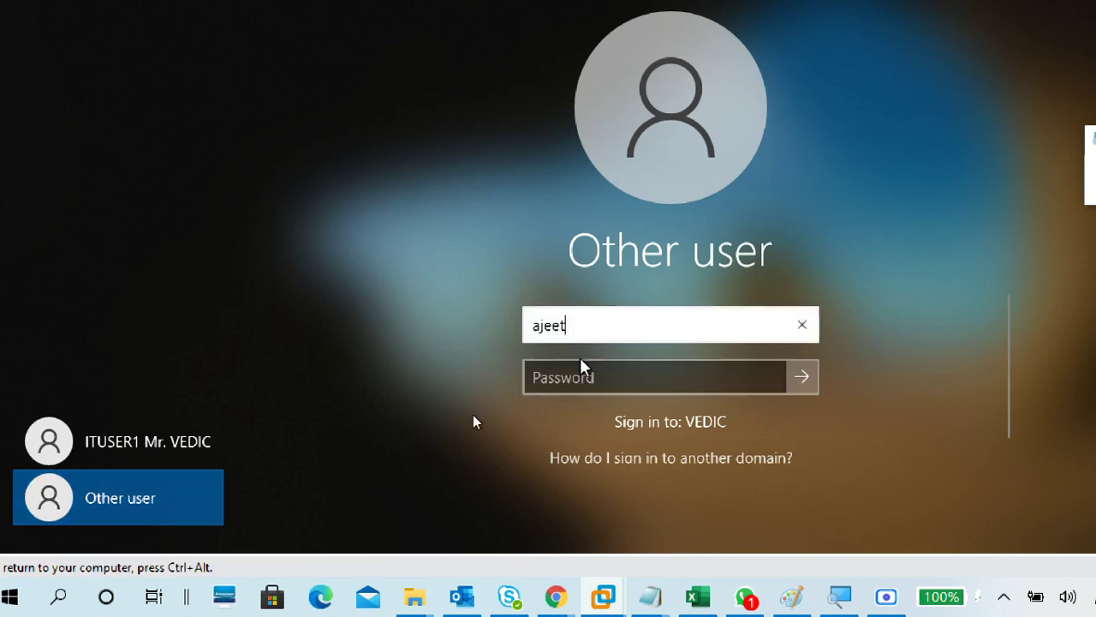
pyautogui.moveTo(649, 597)
pyautogui.click(715, 508)
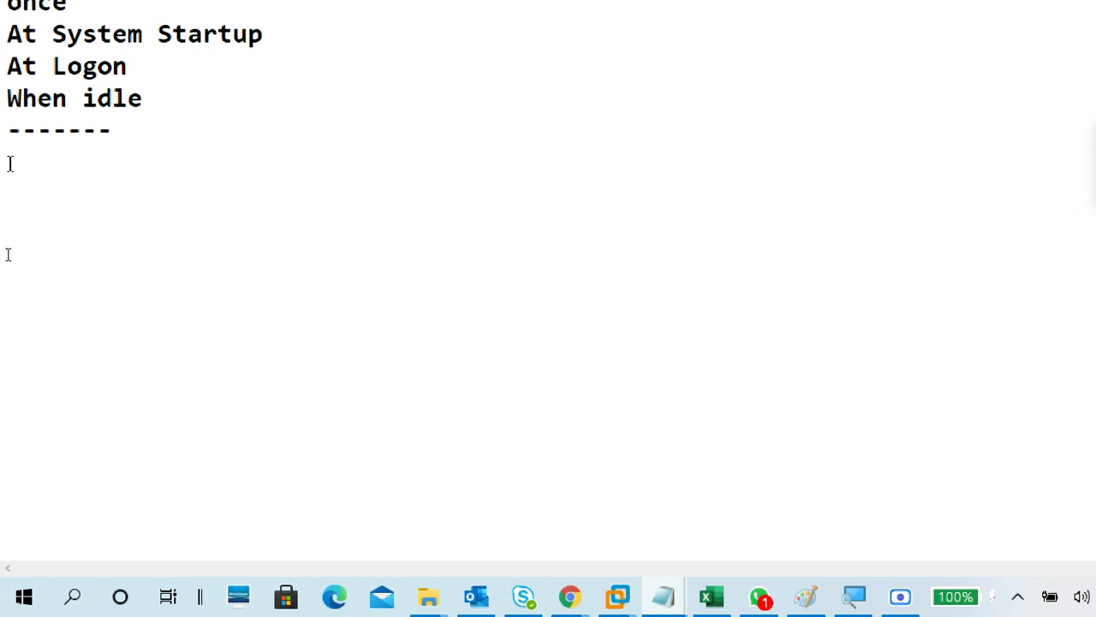
# Step: Type the heading LOCAL ACCOUNT with the local user name on a line below it
pyautogui.write('LOCAL ACCO')
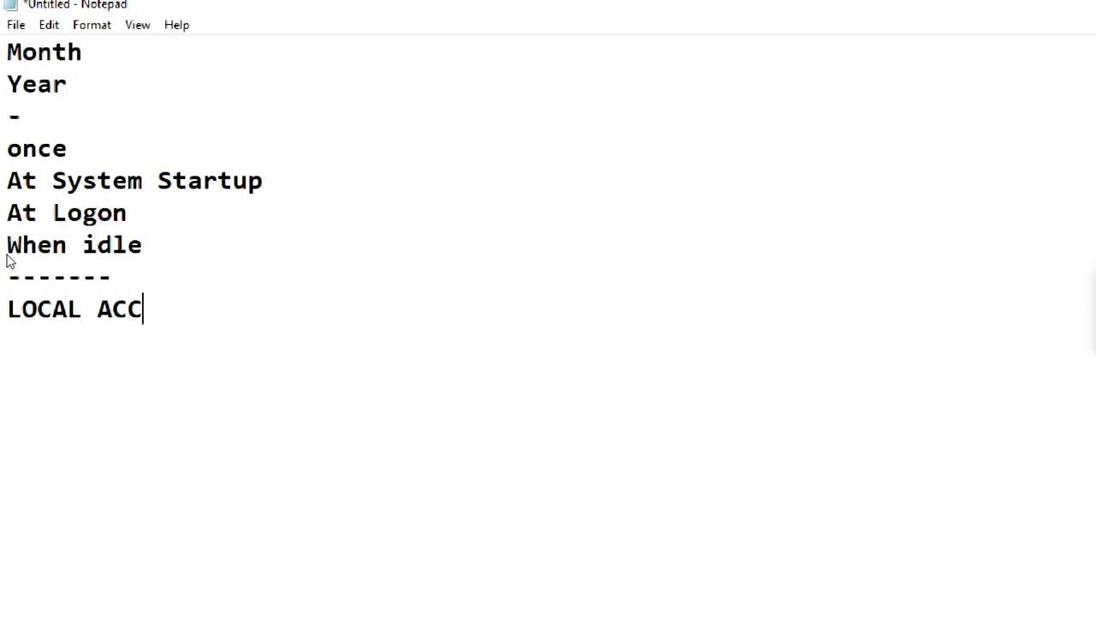
pyautogui.write('UNT')
pyautogui.press('Return')
pyautogui.press('Return')
pyautogui.write('STUDENT1')
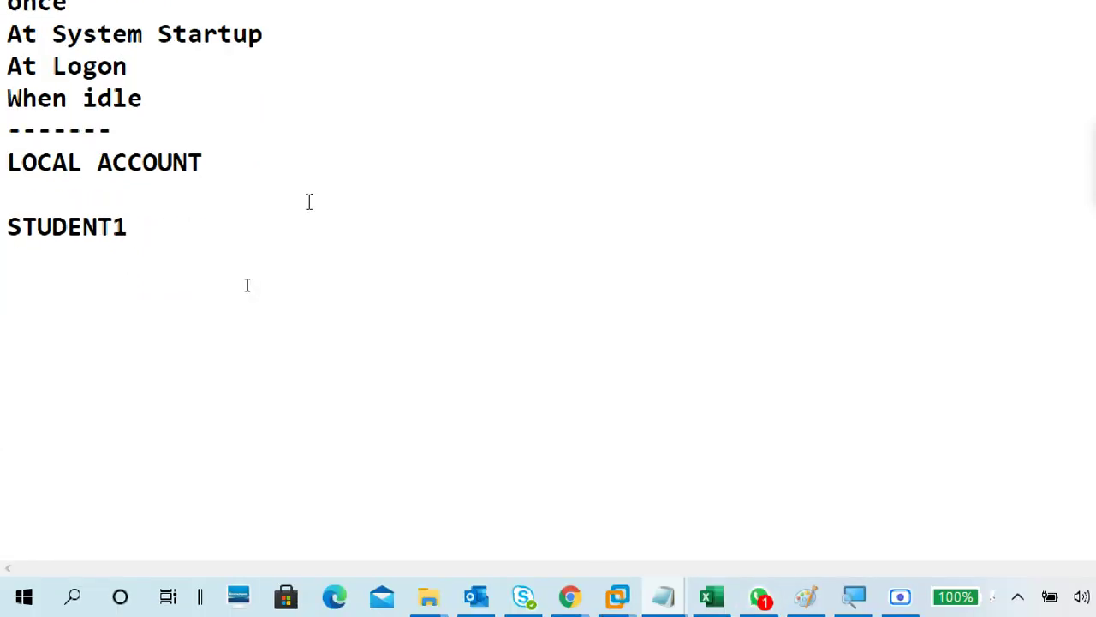
# Step: Add a 'COMPUTER NAME:' line beneath the user name
pyautogui.moveTo(146, 247); pyautogui.dragTo(3, 218)
pyautogui.click(189, 259)
pyautogui.moveTo(570, 597)
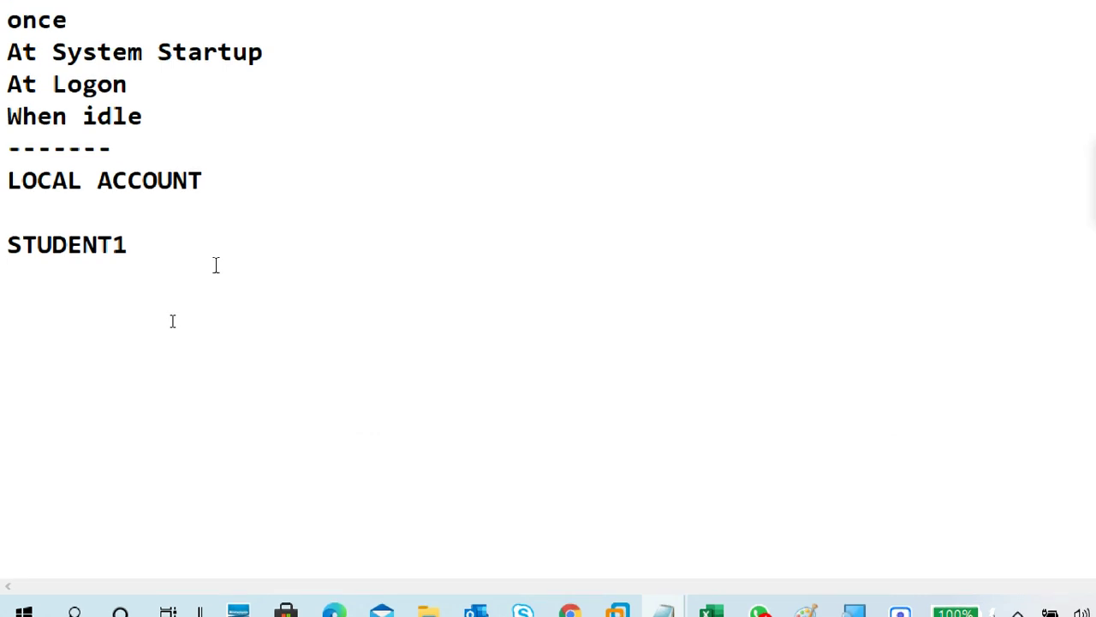
pyautogui.write('C')
pyautogui.press('BackSpace')
pyautogui.write('COMPU')
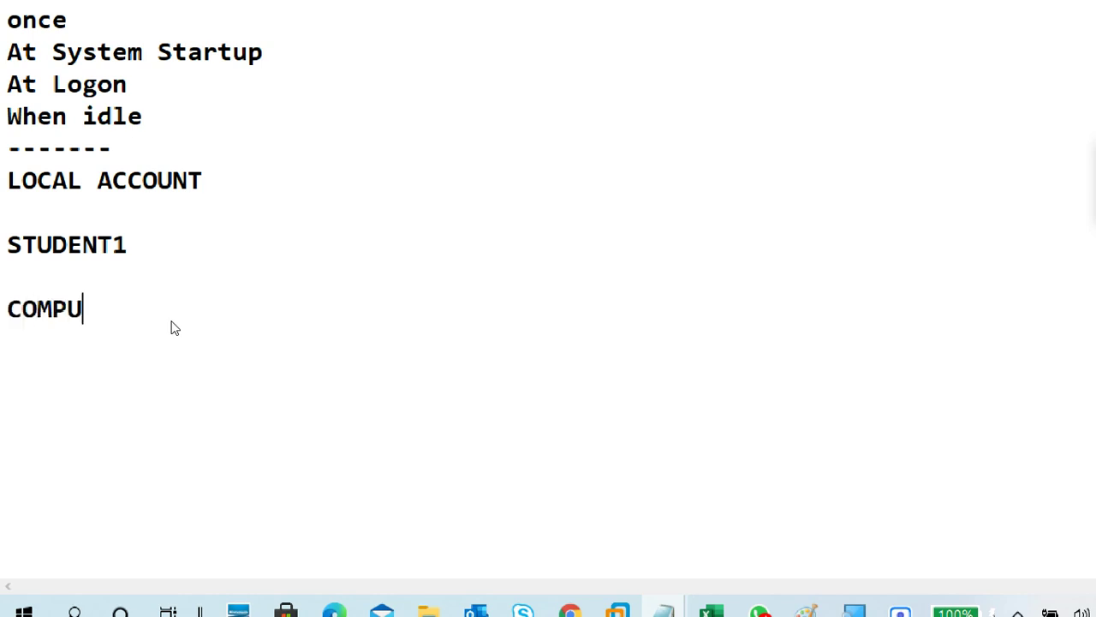
pyautogui.write('TER NAME:')
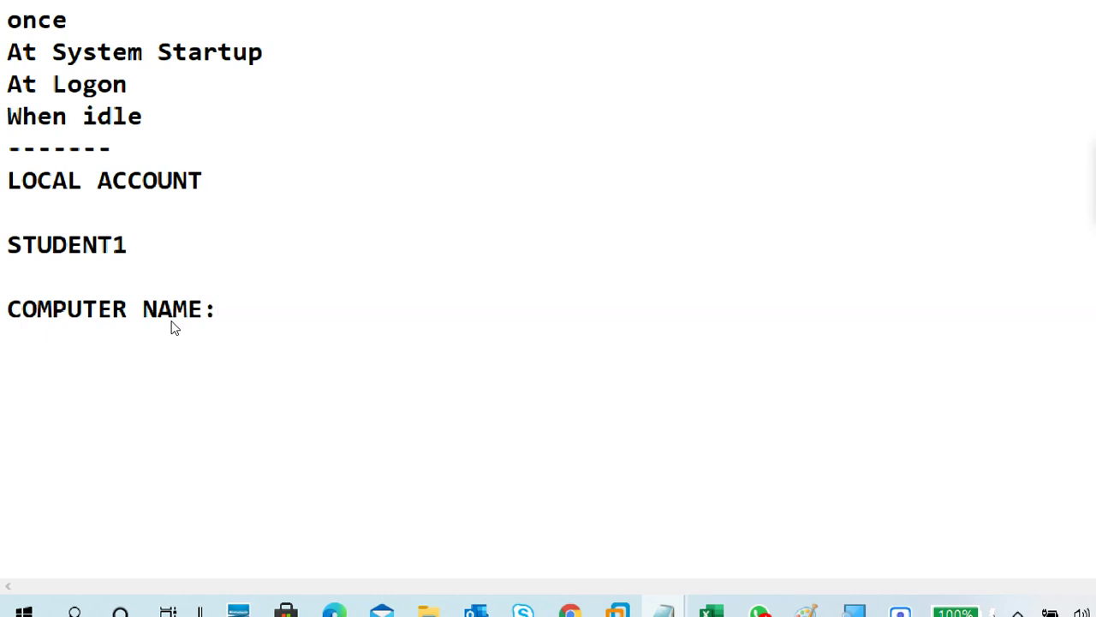
# Step: Label the user name line with 'user name:'
pyautogui.click(3, 244)
pyautogui.write('user na')
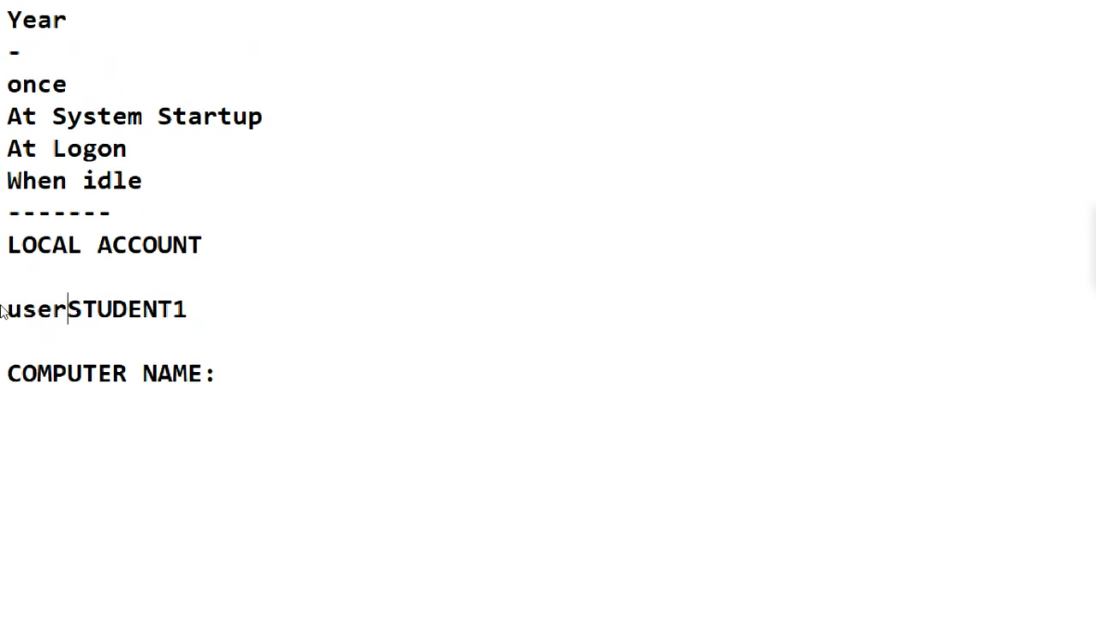
pyautogui.write('me')
pyautogui.press('BackSpace')
pyautogui.write(':')
# Step: Fill in cts2winc1 after COMPUTER NAME: and start a new line
pyautogui.click(256, 376)
pyautogui.write('cts')
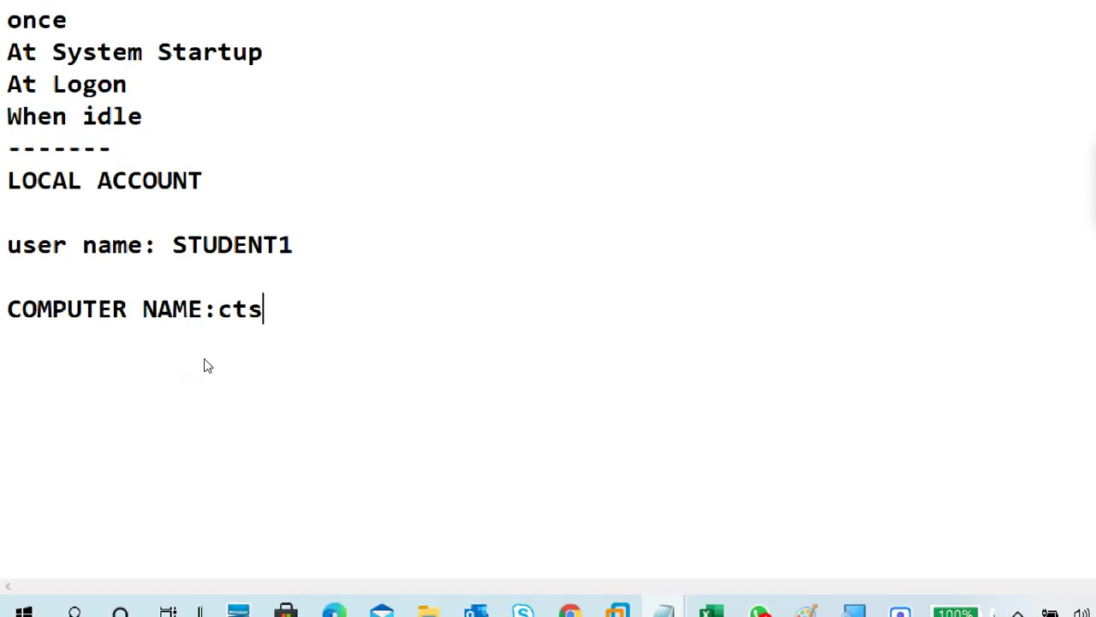
pyautogui.write('2wins')
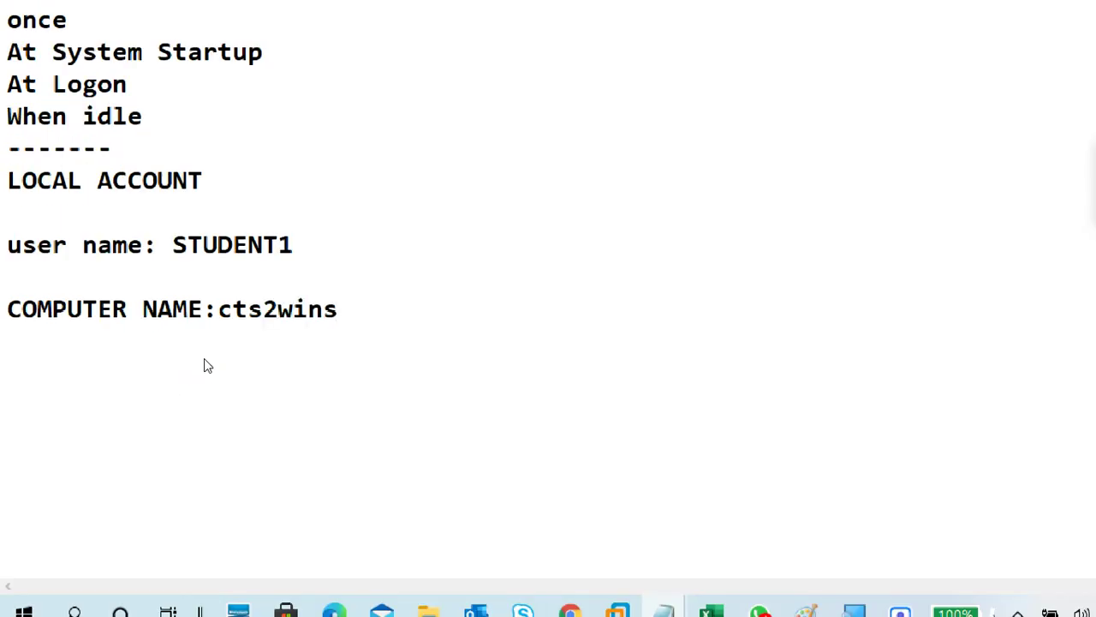
pyautogui.press('BackSpace')
pyautogui.write('c1')
pyautogui.press('Return')
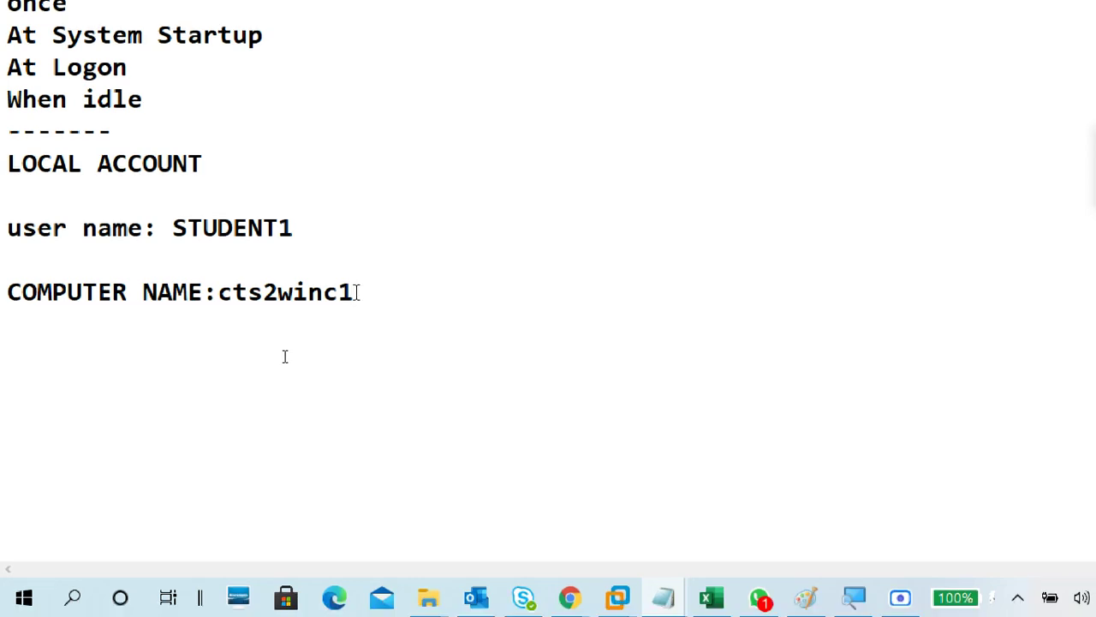
# Step: Add a 'password:' line containing the account password above the computer name line
pyautogui.press('Up')
pyautogui.press('Up')
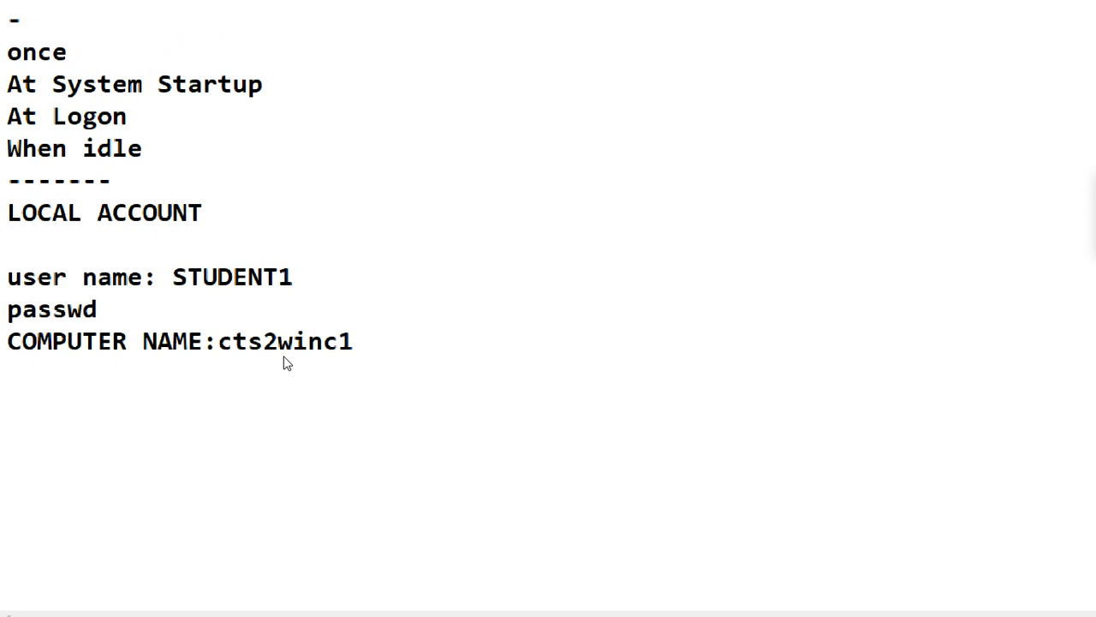
pyautogui.press('BackSpace')
pyautogui.press('BackSpace')
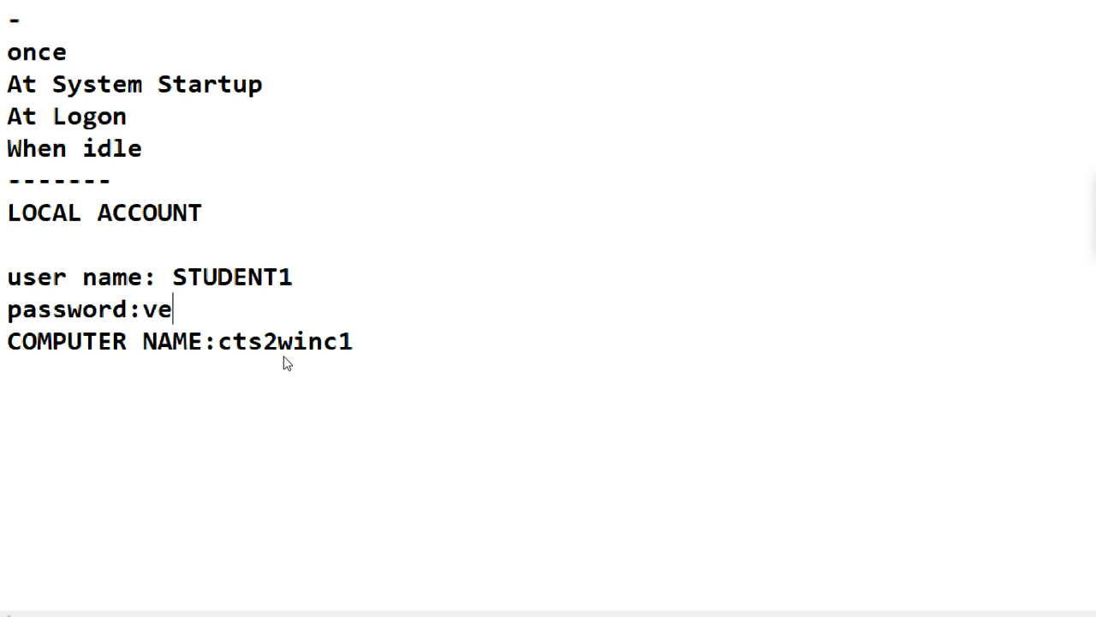
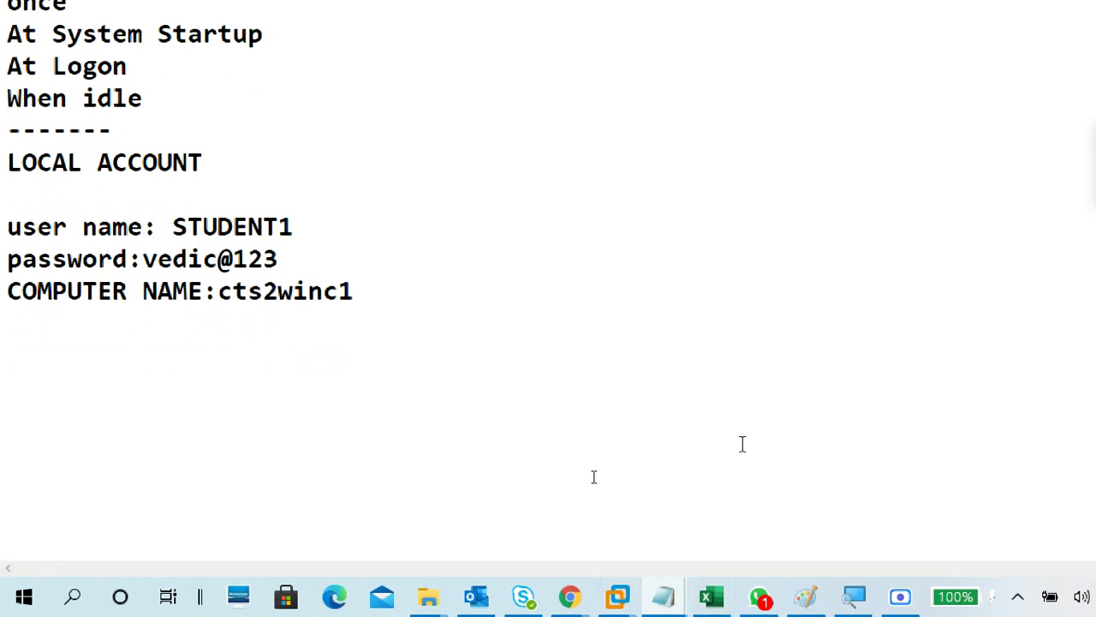
pyautogui.click(245, 423)
pyautogui.click(226, 360)
# Step: Write the local login line 'cts2winc1\<user name> -- login with local account', highlighting cts2winc1
pyautogui.write('cts2wi')
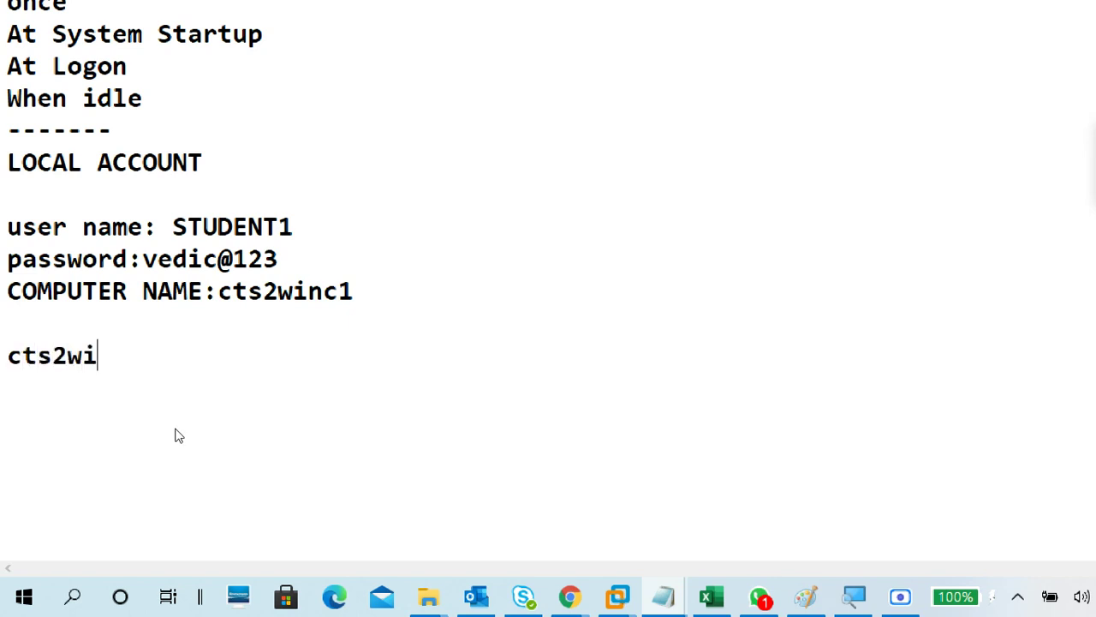
pyautogui.write('nc1\\student1')
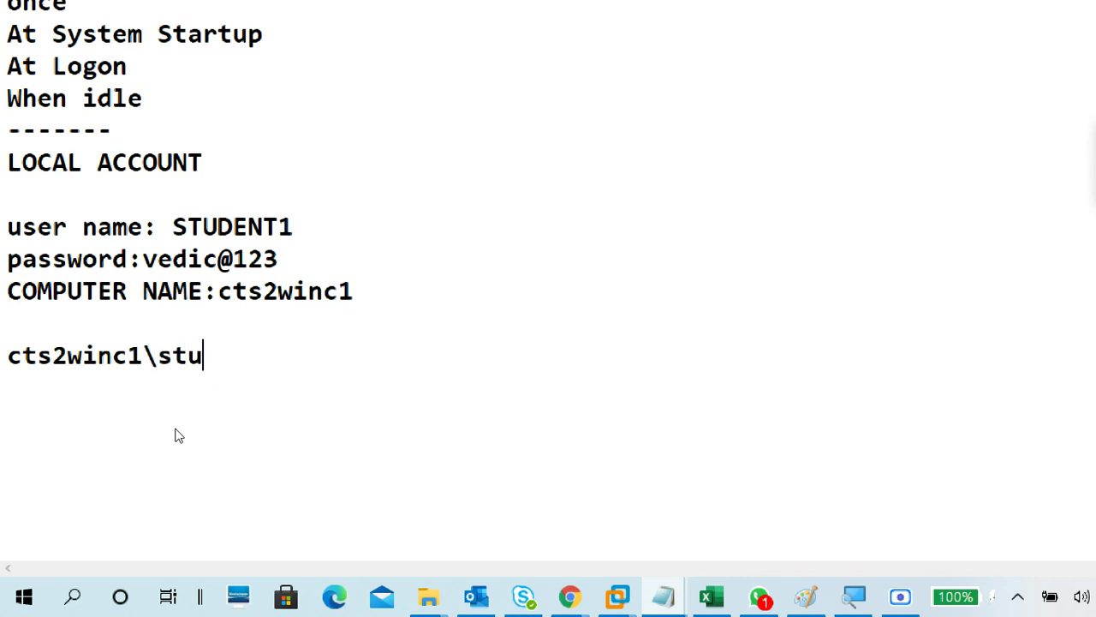
pyautogui.write(' -- 1')
pyautogui.press('BackSpace')
pyautogui.write('1 -- login with local account')
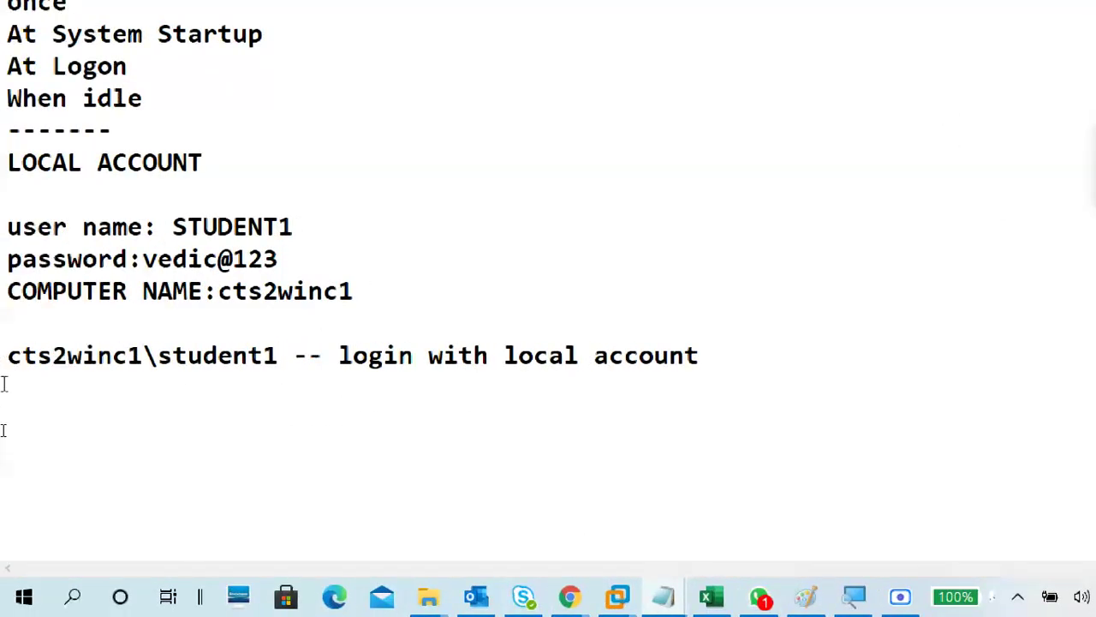
pyautogui.moveTo(146, 355); pyautogui.dragTo(2, 366)
pyautogui.click(148, 363)
pyautogui.click(139, 417)
# Step: Type the domain login line 'vedic\<domain user> -- login with domain user'
pyautogui.write('vedic')
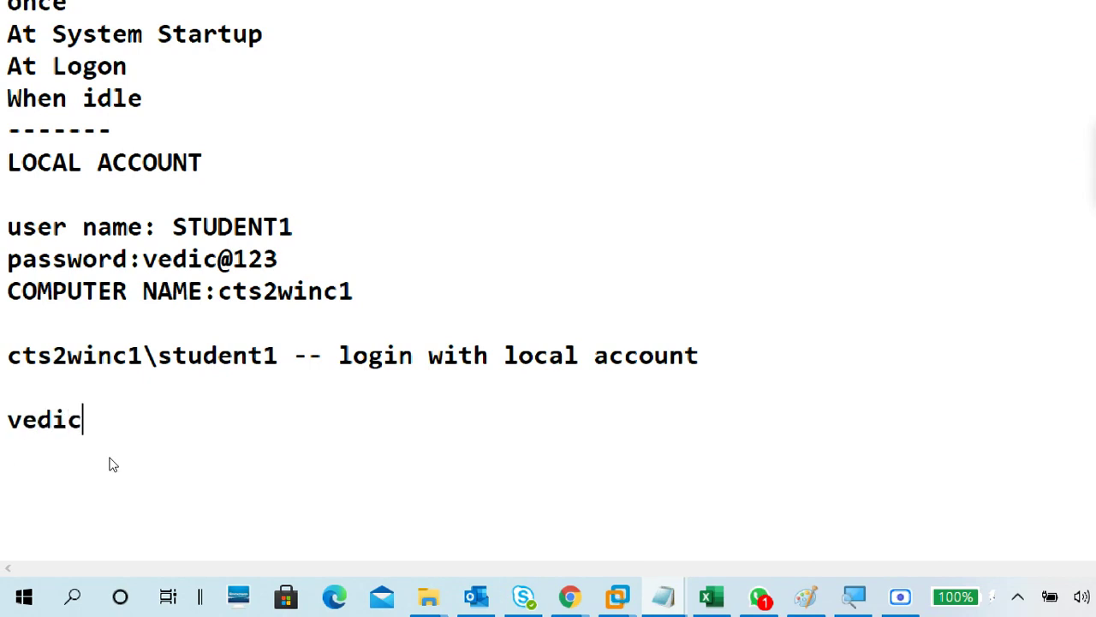
pyautogui.write('\\ituser1  -')
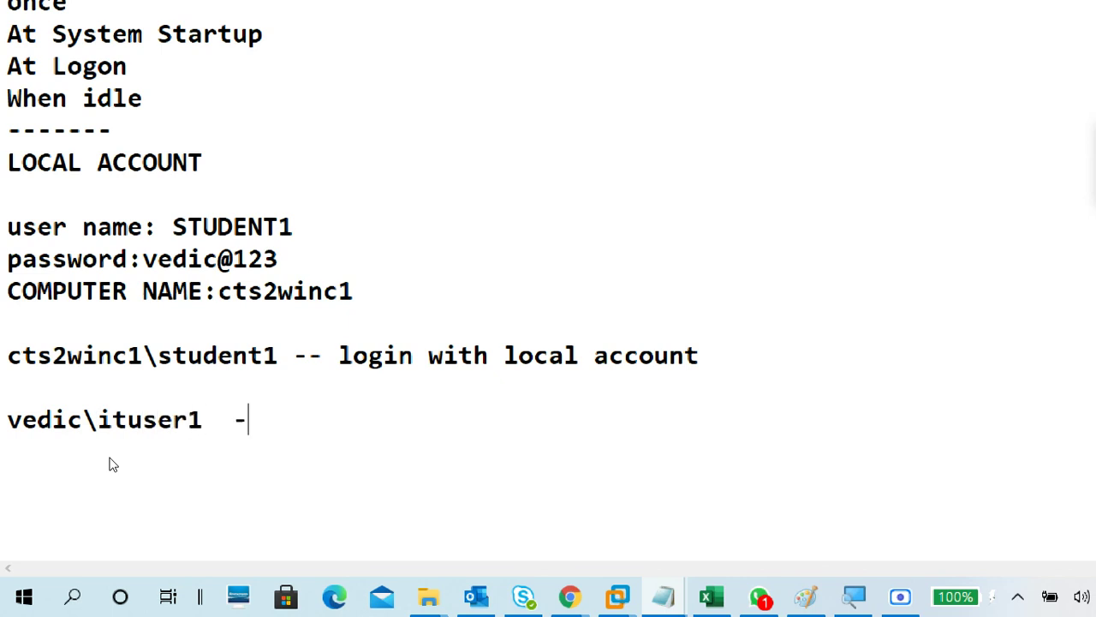
pyautogui.write('- login with doma')
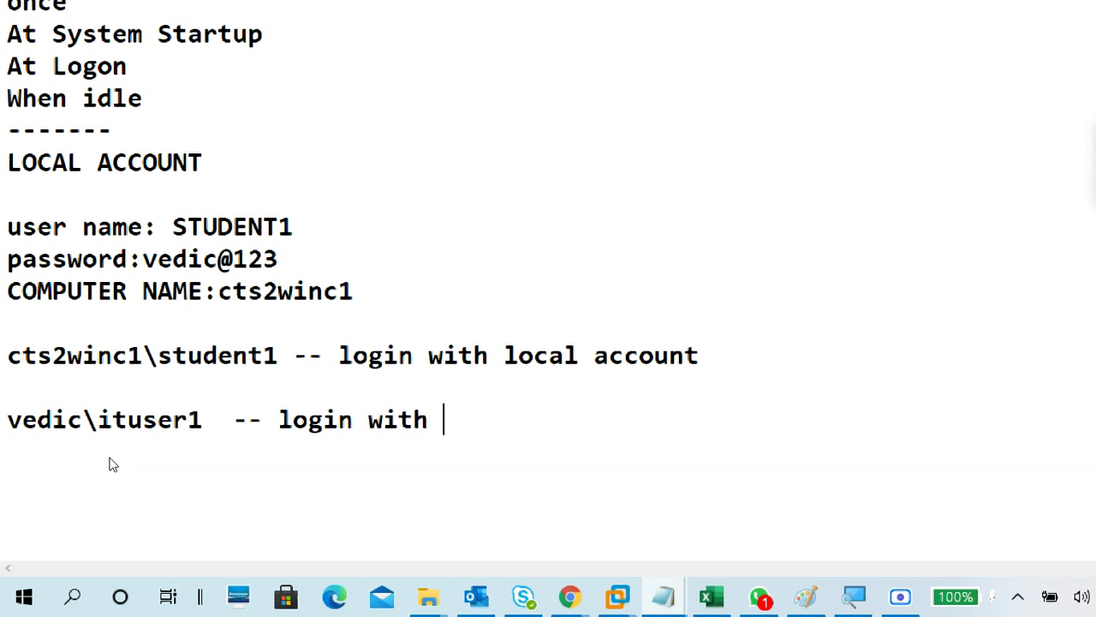
pyautogui.write('in user')
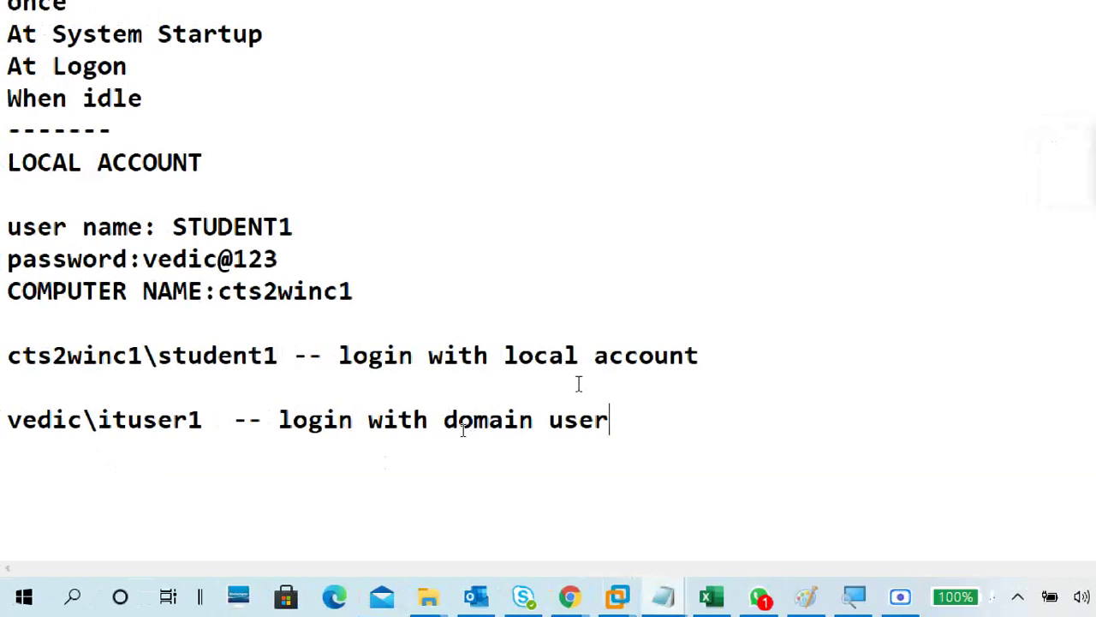
# Step: Highlight the domain, the user name and the whole domain login to explain each part
pyautogui.moveTo(83, 419); pyautogui.dragTo(2, 416)
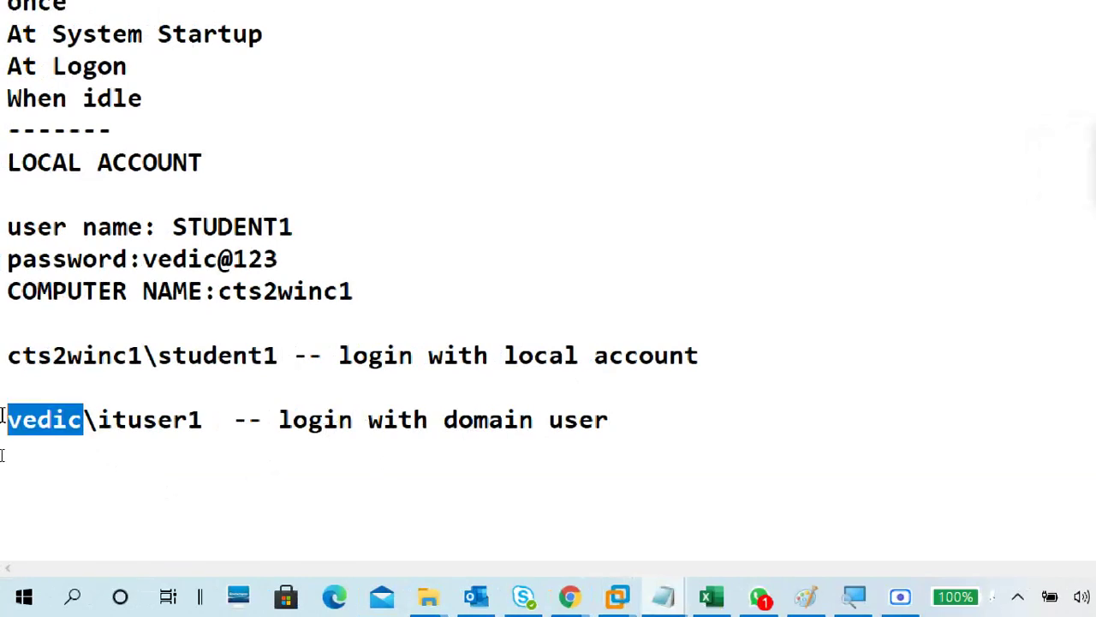
pyautogui.click(203, 421)
pyautogui.moveTo(203, 421); pyautogui.dragTo(83, 420)
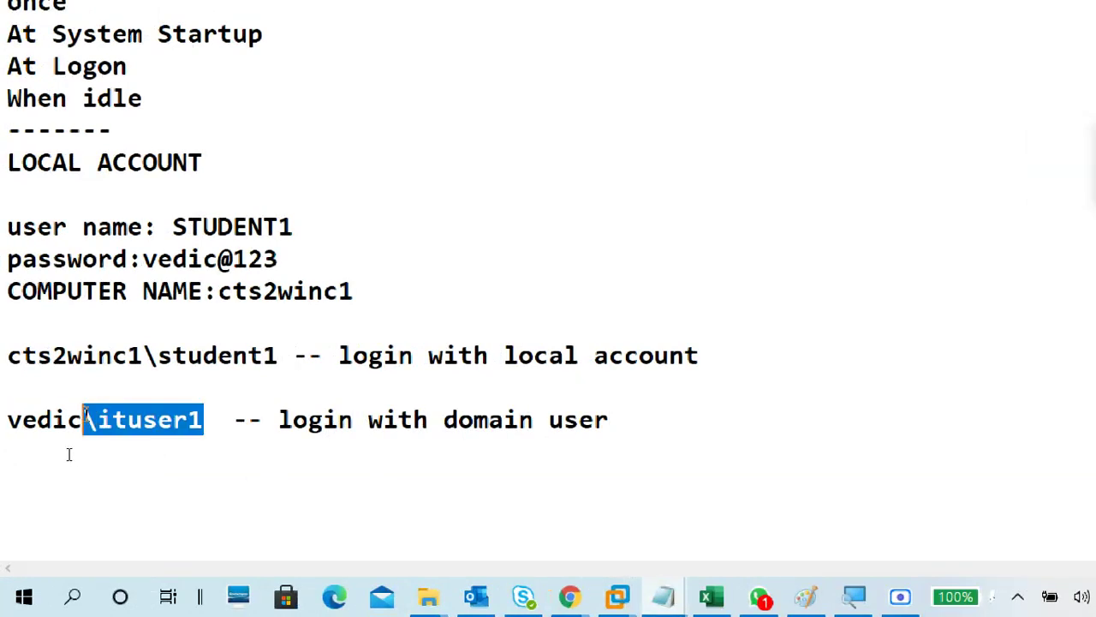
pyautogui.press('Right')
pyautogui.press('Right')
pyautogui.hotkey('shift', 'Home')
pyautogui.click(82, 411)
pyautogui.click(209, 420)
pyautogui.click(221, 423)
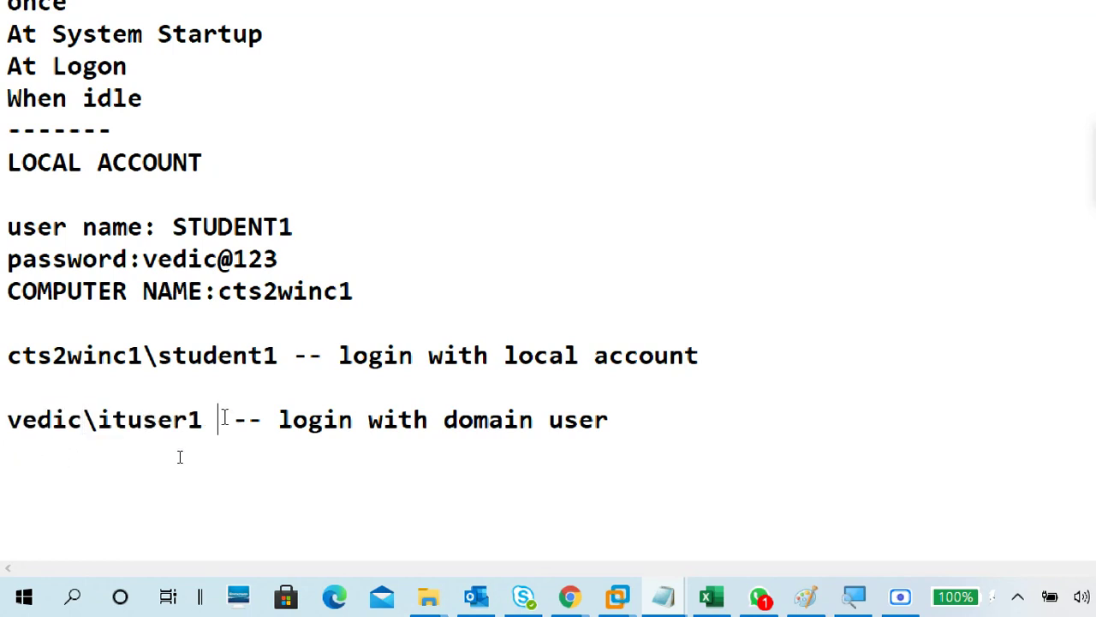
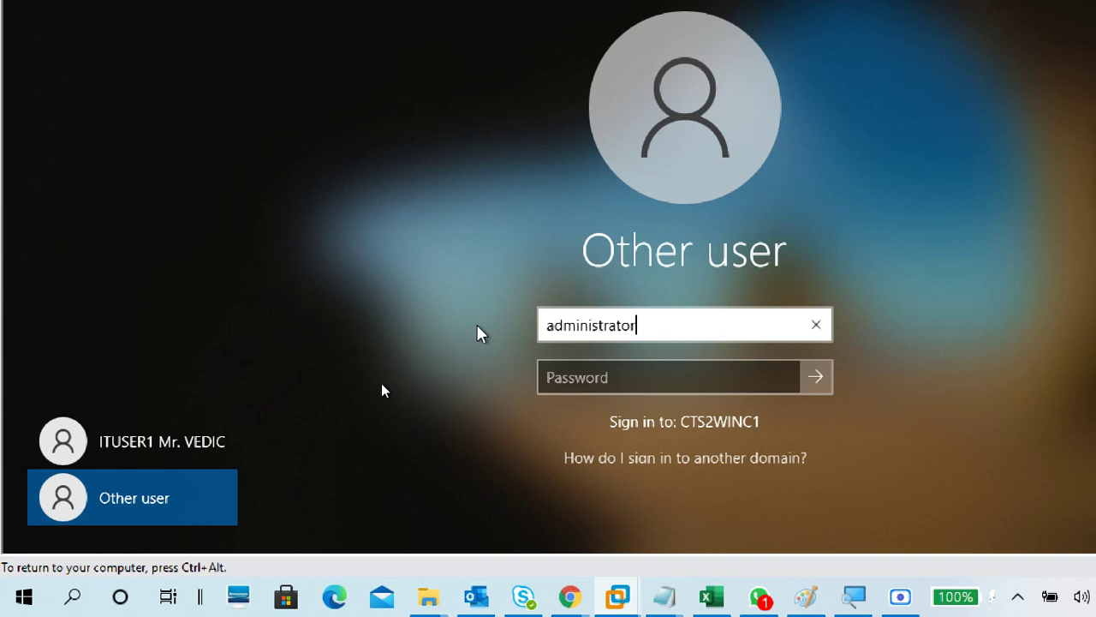
# Step: Clear the previously entered user name from the User name box
pyautogui.press('BackSpace')
pyautogui.press('BackSpace')
pyautogui.press('BackSpace')
pyautogui.press('BackSpace')
pyautogui.press('BackSpace')
pyautogui.press('BackSpace')
pyautogui.press('BackSpace')
pyautogui.press('BackSpace')
pyautogui.press('BackSpace')
pyautogui.press('BackSpace')
pyautogui.press('BackSpace')
pyautogui.press('BackSpace')
pyautogui.press('BackSpace')
# Step: Enter cts2winc1\student1 as the user name and type the account password
pyautogui.write('cts2winc1')
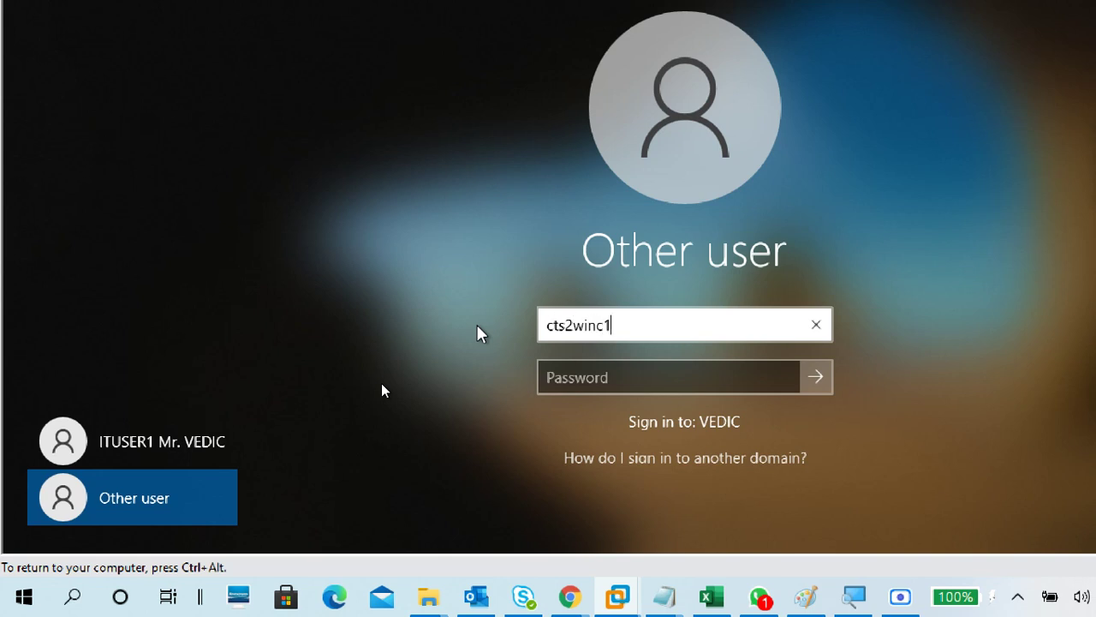
pyautogui.write('\\')
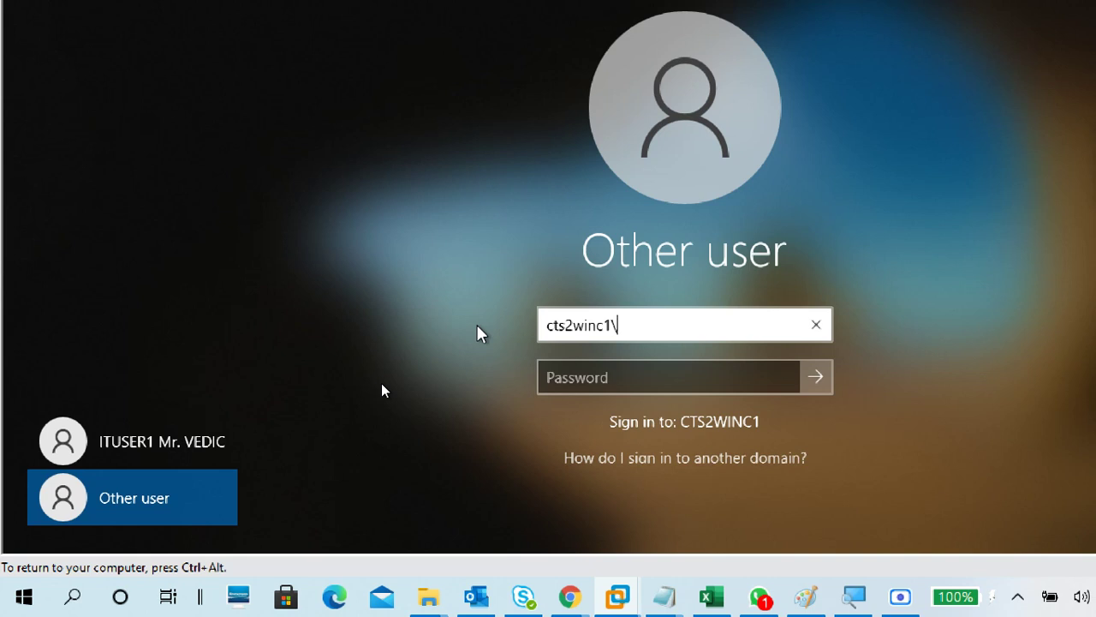
pyautogui.write('student1')
pyautogui.press('Tab')
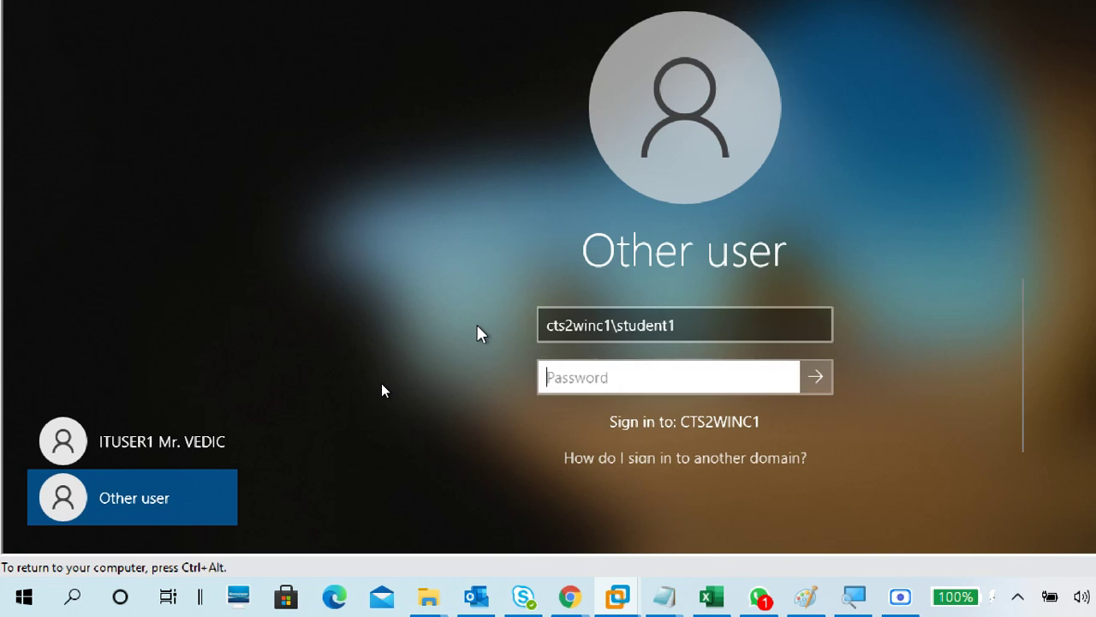
pyautogui.write('*****')
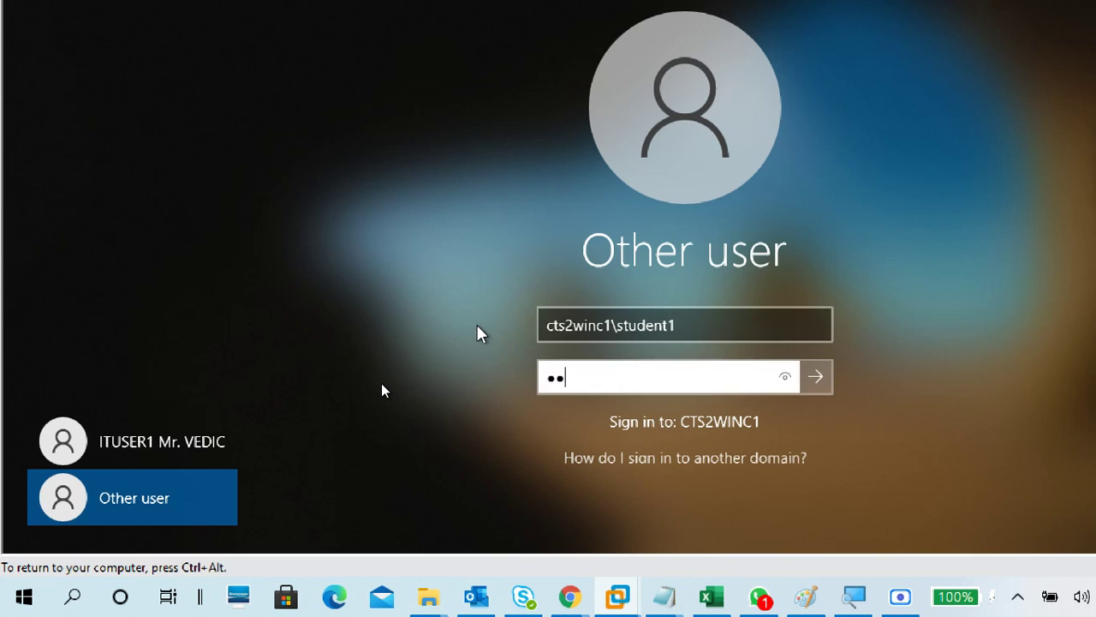
pyautogui.write('****')
# Step: Submit the credentials to sign in and give the VM keyboard and mouse input
pyautogui.press('Return')
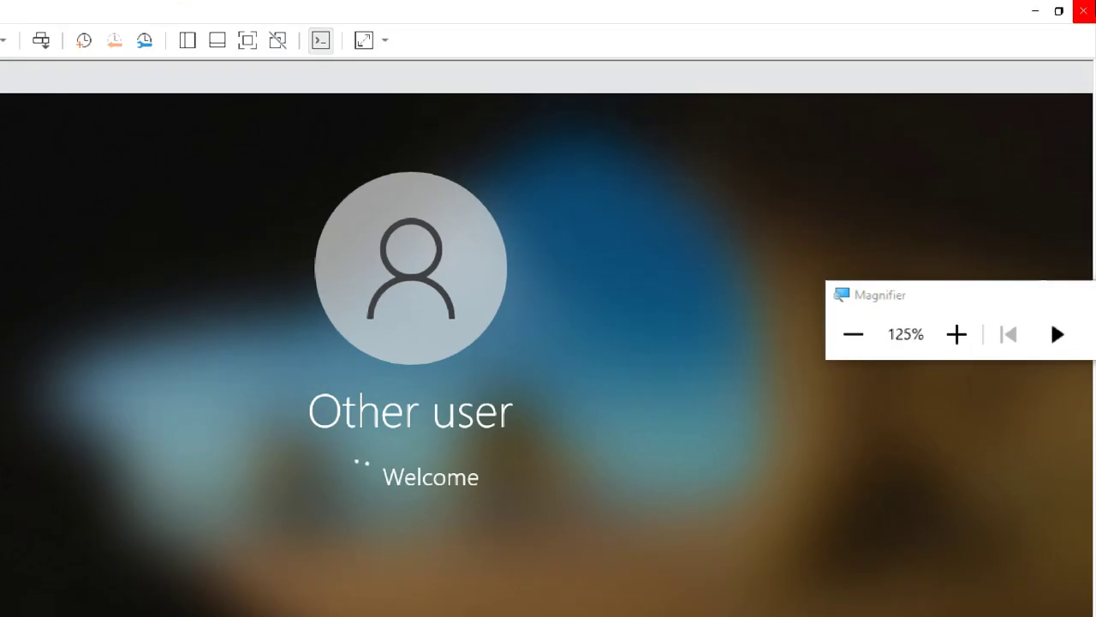
pyautogui.click(853, 332)
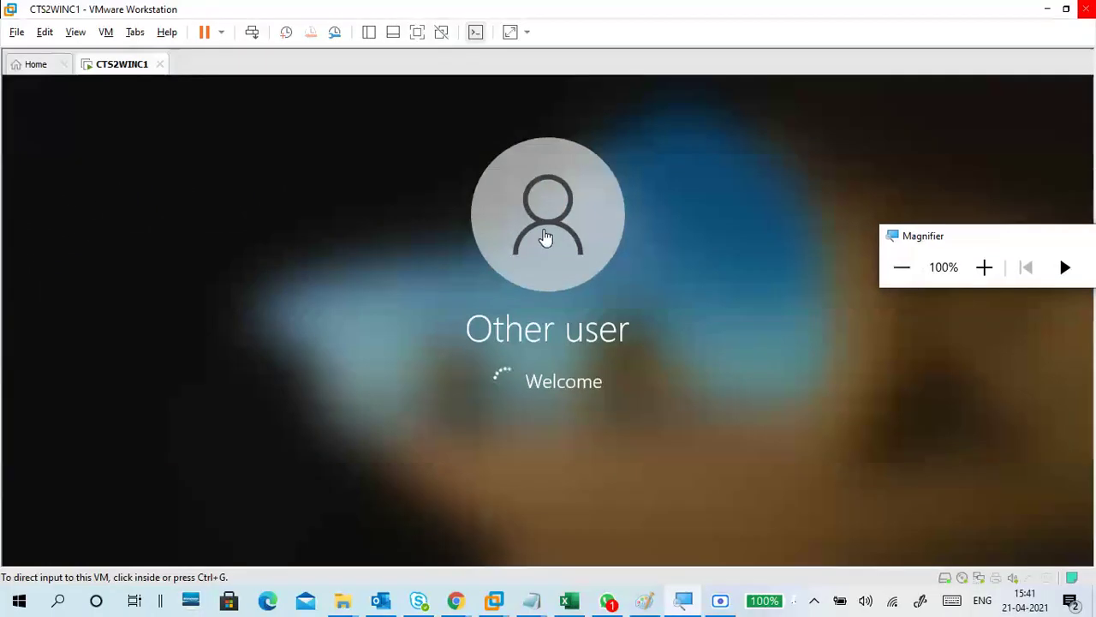
pyautogui.click(411, 334)
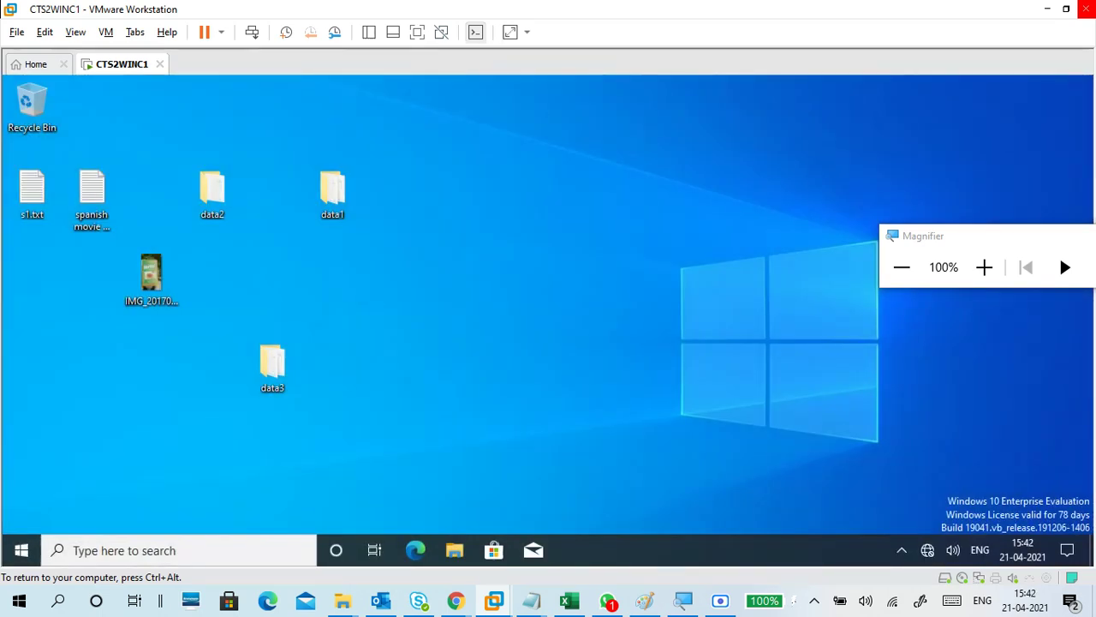
# Step: Select spanish movie titles.txt on the desktop, then clear the desktop selection
pyautogui.click(83, 208)
pyautogui.click(32, 193)
pyautogui.click(150, 274)
pyautogui.click(388, 278)
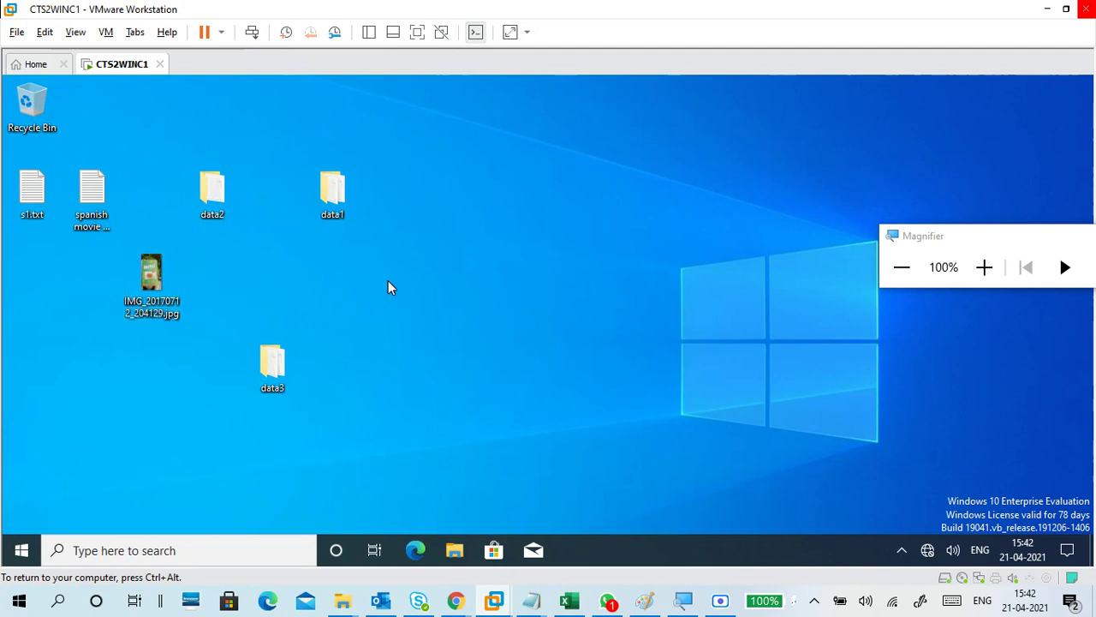